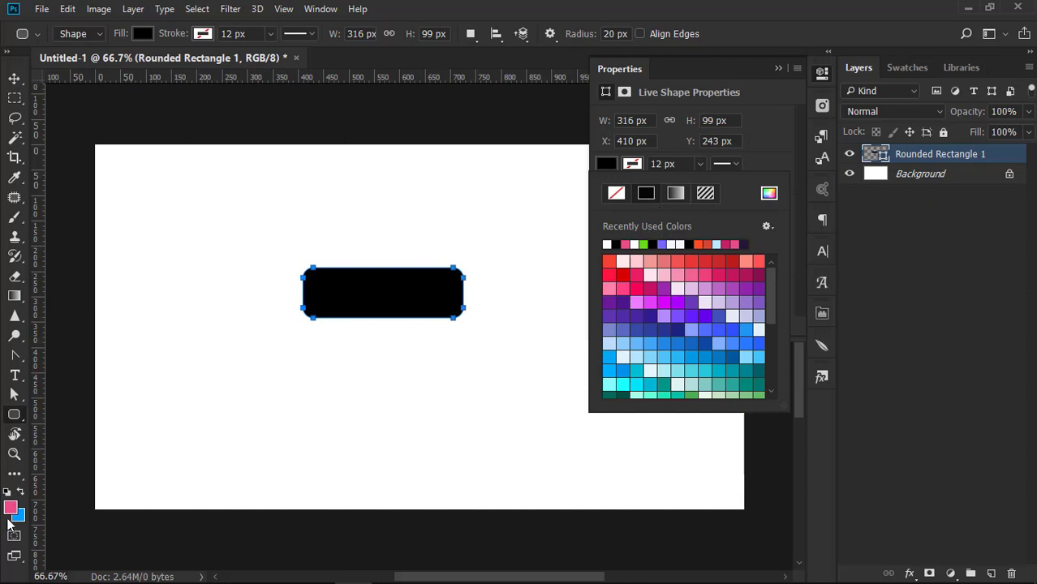
Set the black rounded rectangle to 300 px wide and 100 px high with a 50 px radius on all corners
left_click(778, 69)
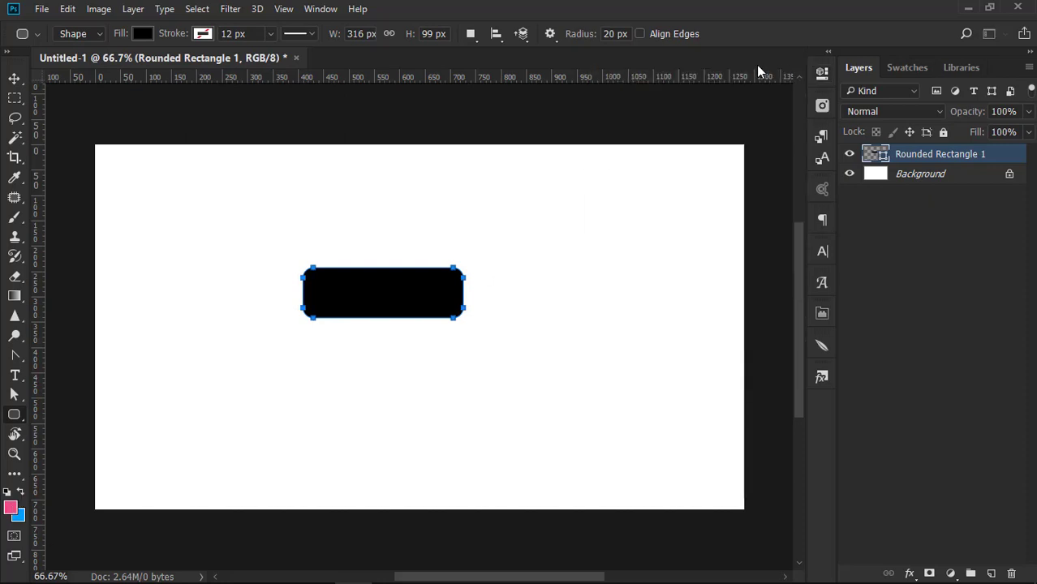
left_click(822, 72)
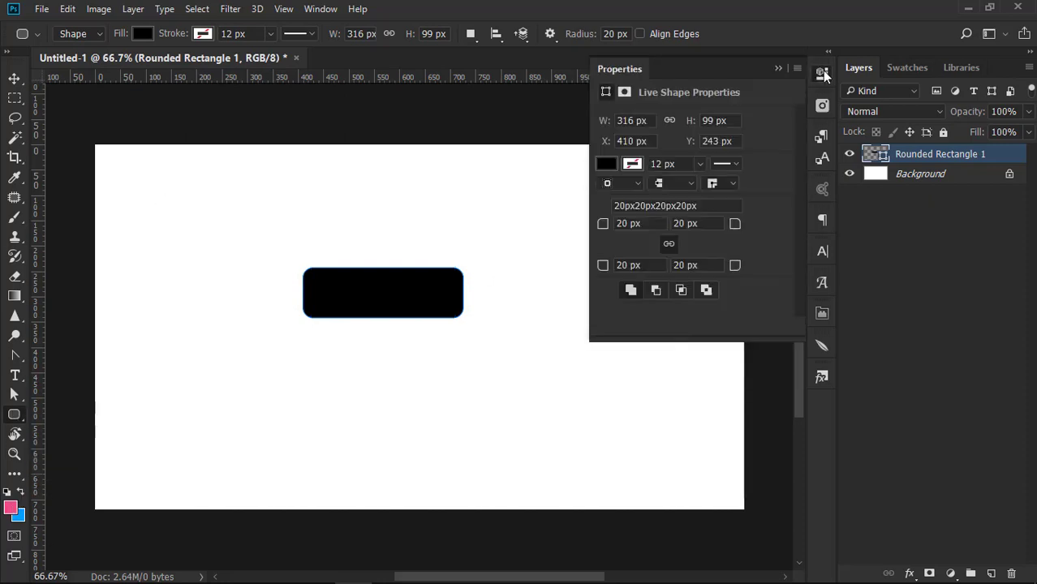
double_click(630, 121)
type("300")
key("Tab")
type("100")
key("Return")
type("50")
key("Return")
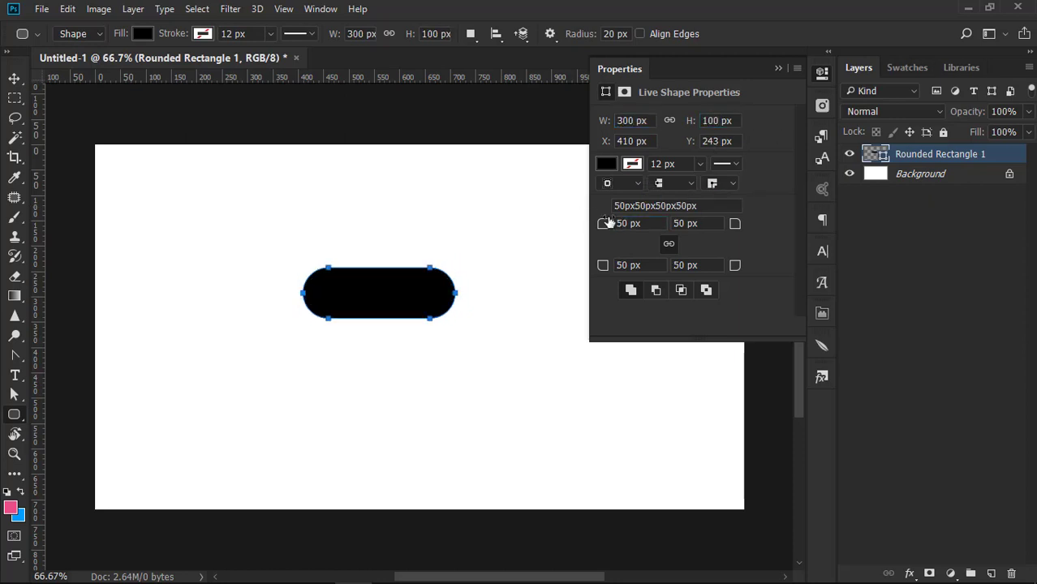
key("Return")
left_click(778, 69)
Center the rounded rectangle horizontally on the canvas and fill it with the pink foreground color
key("v")
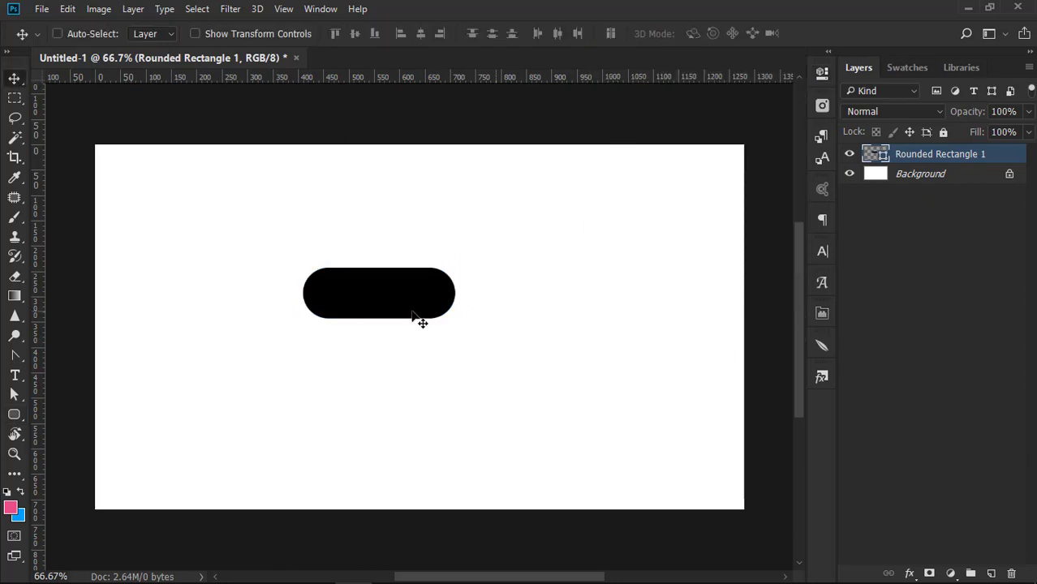
left_click_drag(413, 309, 446, 308)
key("ctrl+a")
left_click(420, 34)
key("ctrl+d")
key("alt+BackSpace")
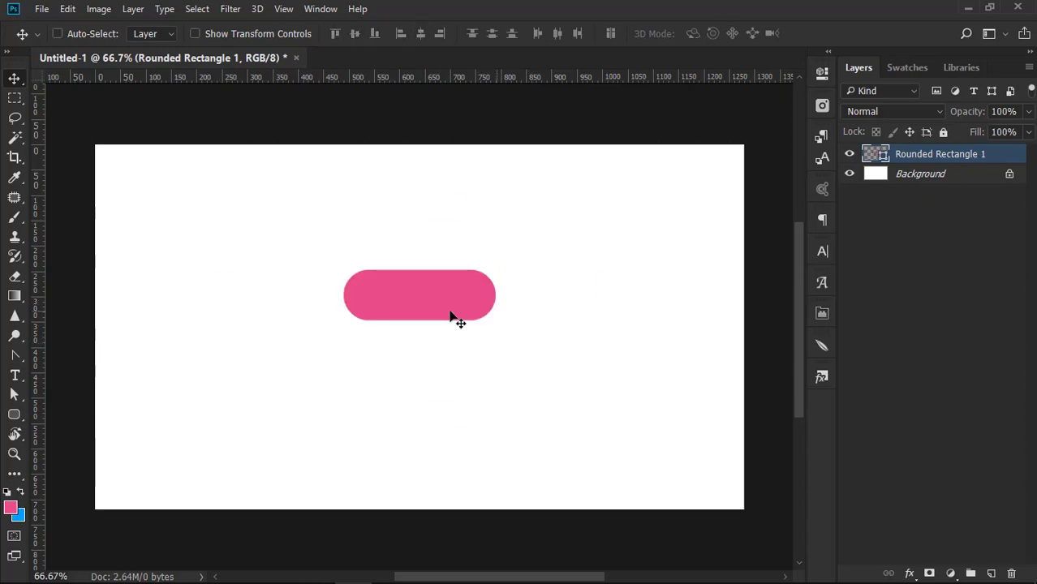
Add a pink solid color fill layer above the background at 40% opacity
scroll(479, 318, "up", 2)
scroll(479, 318, "down", 1)
left_click(962, 176)
left_click(951, 574)
left_click(935, 242)
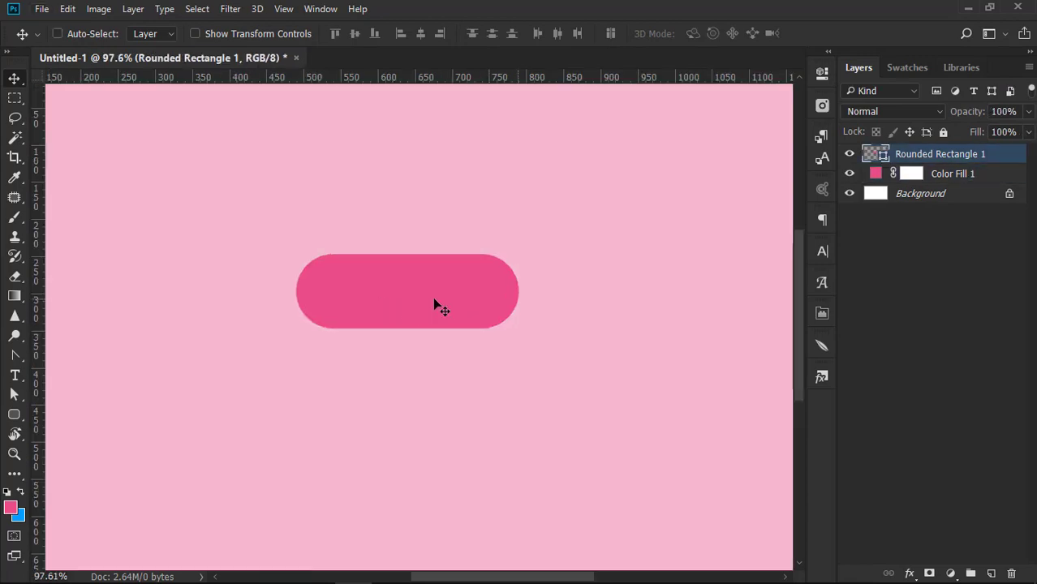
Draw a circle over the rounded rectangle's right end and size it to 100 by 100 px
right_click(14, 415)
left_click(89, 443)
left_click_drag(444, 256, 511, 345)
left_click_drag(629, 135, 616, 234)
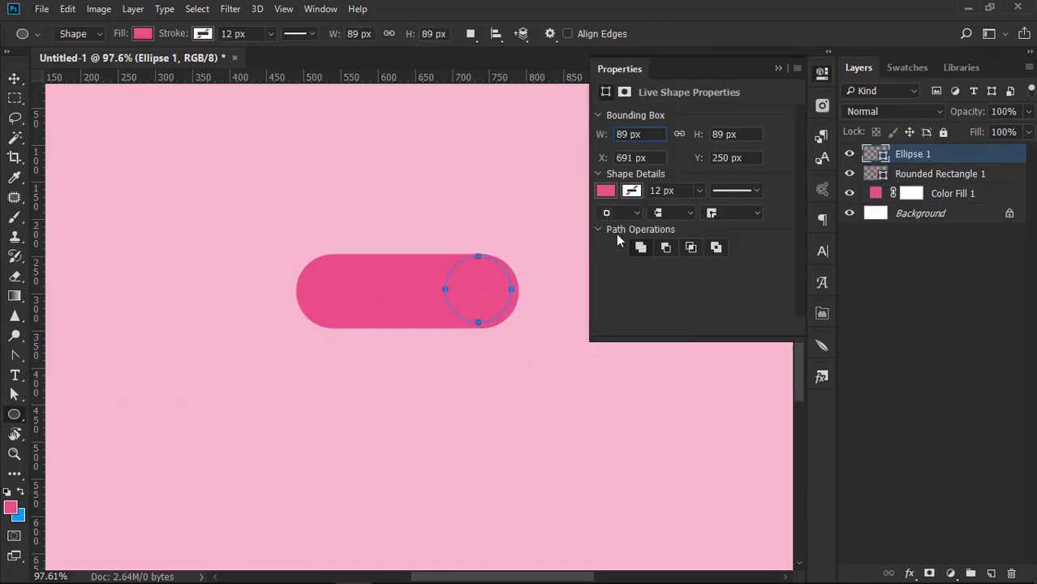
type("100")
key("Tab")
type("100")
key("Return")
left_click(780, 68)
Add a white stroke to the circle and increase its thickness
double_click(970, 155)
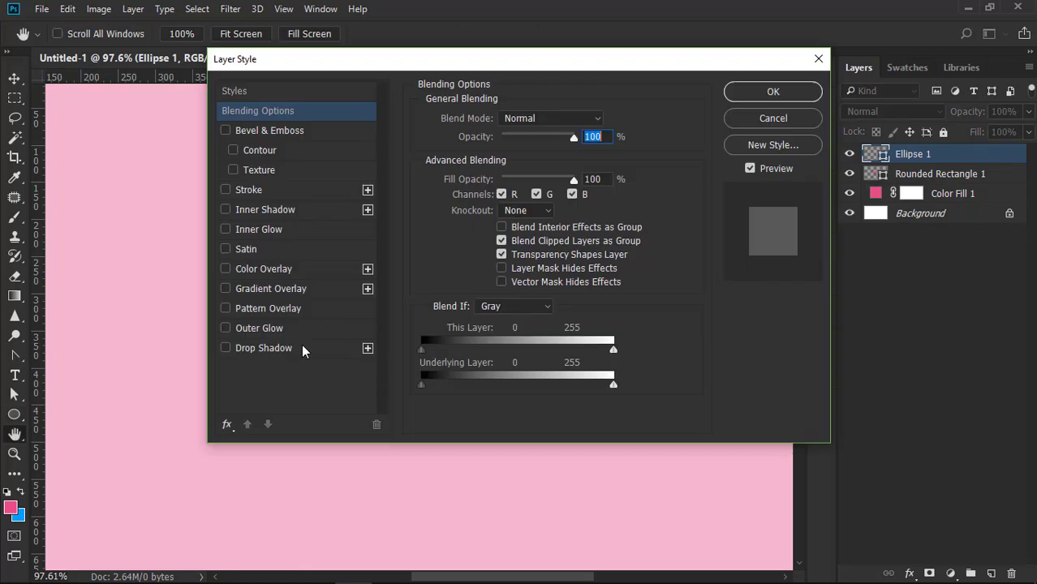
left_click(287, 188)
mouse_move(578, 63)
left_mouse_down()
mouse_move(813, 343)
mouse_move(774, 318)
left_mouse_up()
left_click(655, 495)
left_click_drag(690, 194, 489, 36)
left_click(977, 123)
left_click_drag(695, 318, 736, 321)
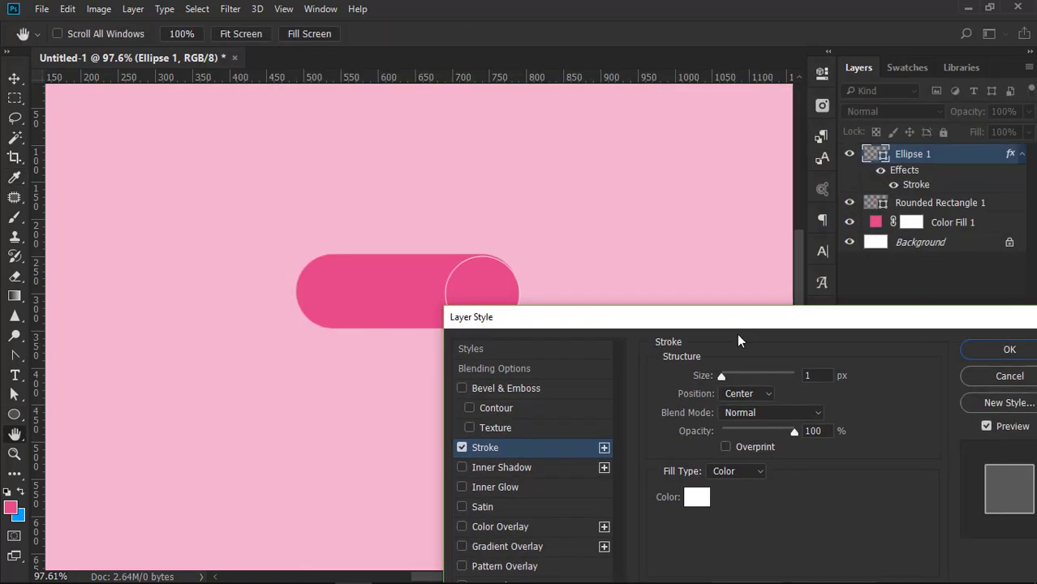
left_click_drag(721, 377, 726, 376)
left_click(747, 393)
left_click(741, 396)
left_click_drag(774, 322, 736, 377)
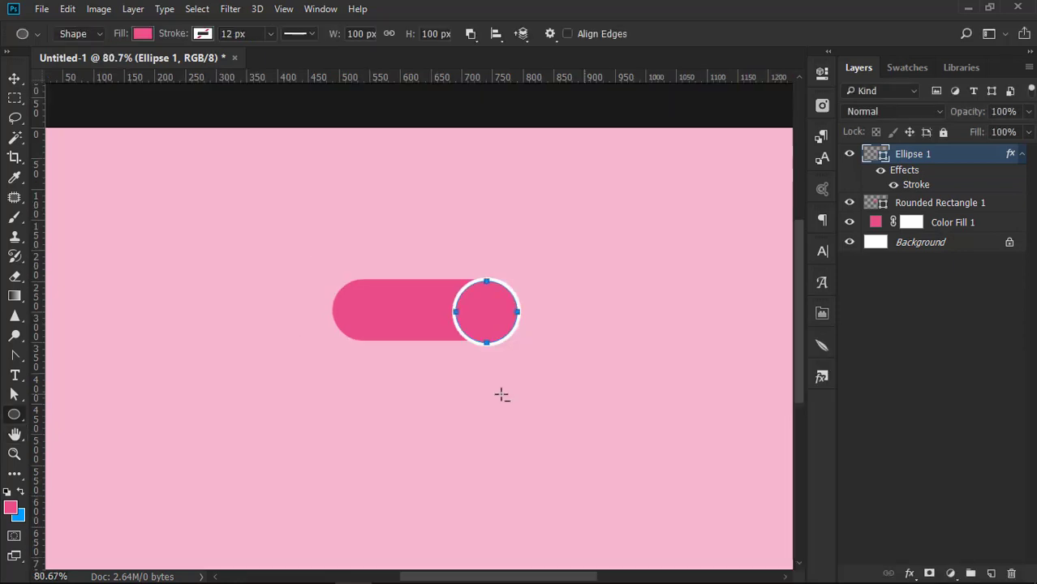
Set the rounded rectangle's width to 200 px
key("v")
scroll(535, 387, "down", 2)
key("alt+bracketleft")
left_click(824, 71)
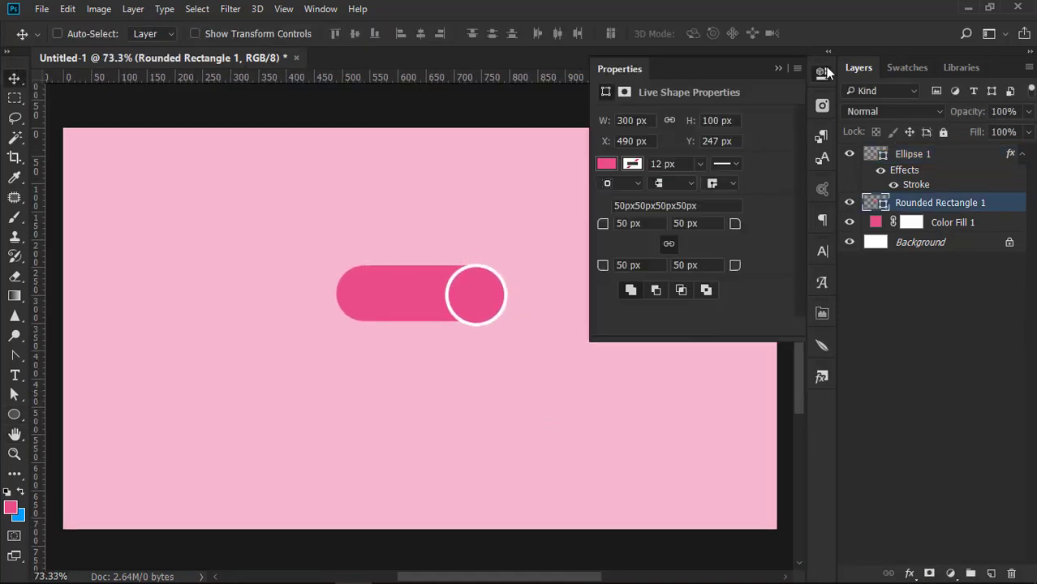
type("200")
key("Return")
left_click(15, 77)
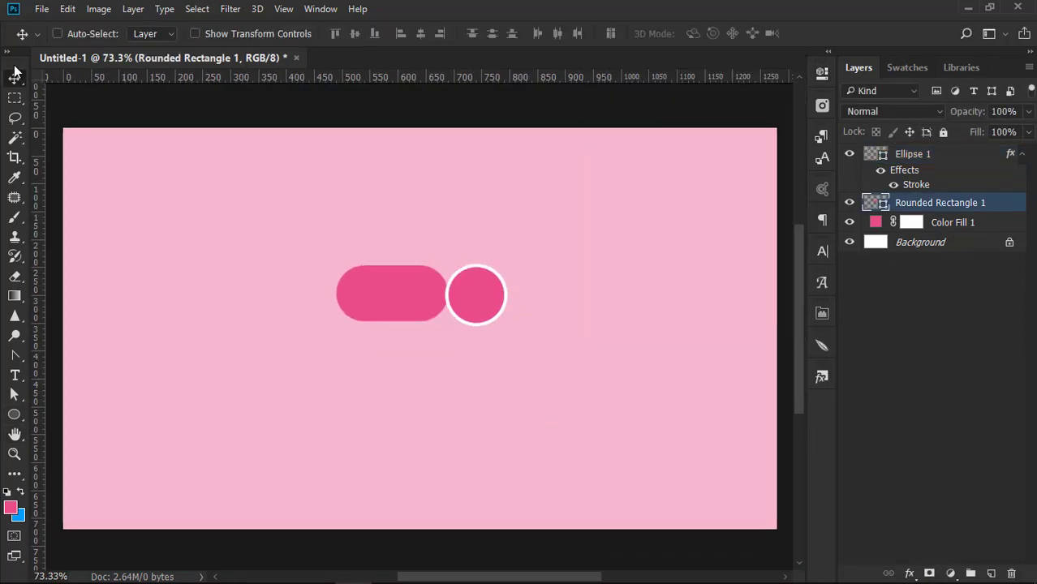
Position the circle over the left end of the rounded rectangle
left_click_drag(484, 307, 412, 303)
key("alt+bracketright")
scroll(461, 300, "up", 2)
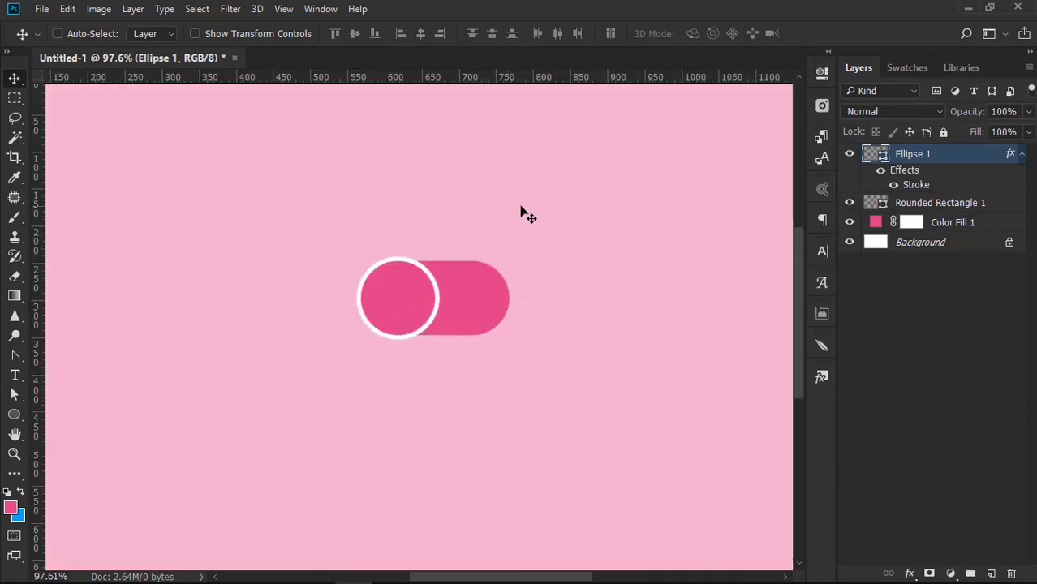
scroll(582, 335, "down", 1)
Recolor the rounded rectangle's fill to white (#ffffff)
key("alt+bracketleft")
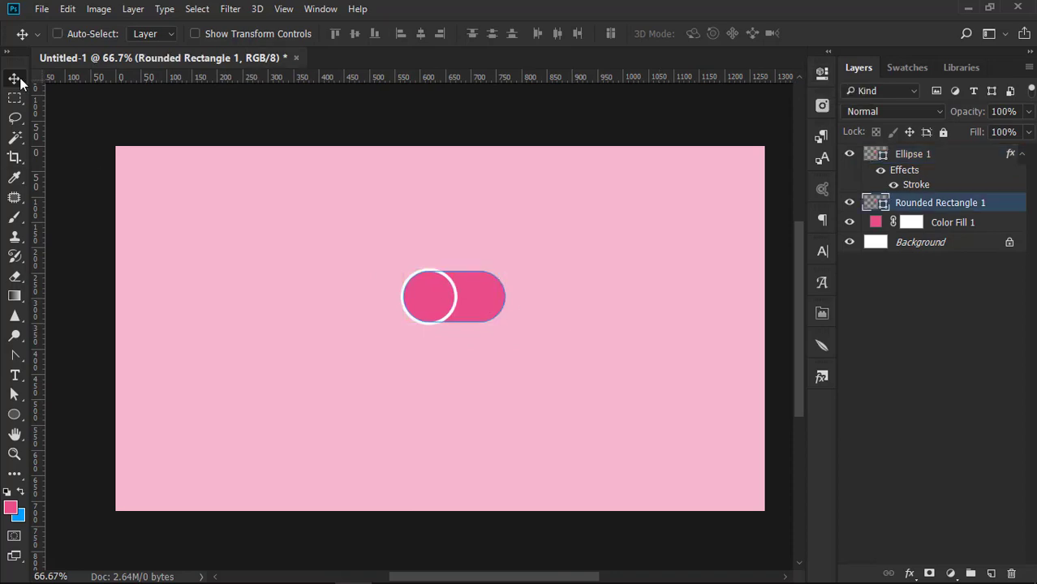
scroll(492, 307, "up", 1)
scroll(492, 307, "up", 1)
double_click(875, 221)
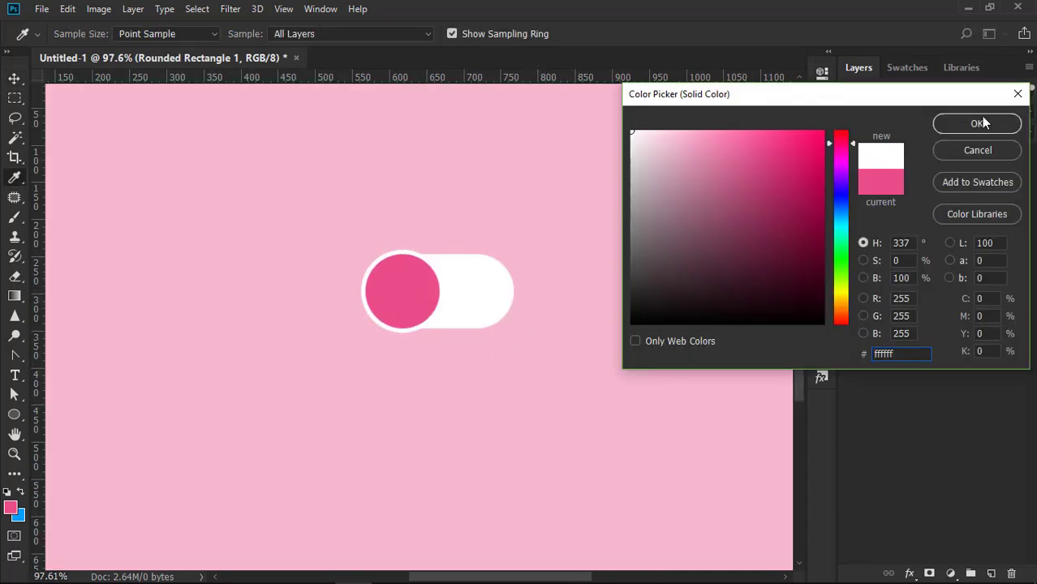
left_click(977, 124)
left_click(977, 124)
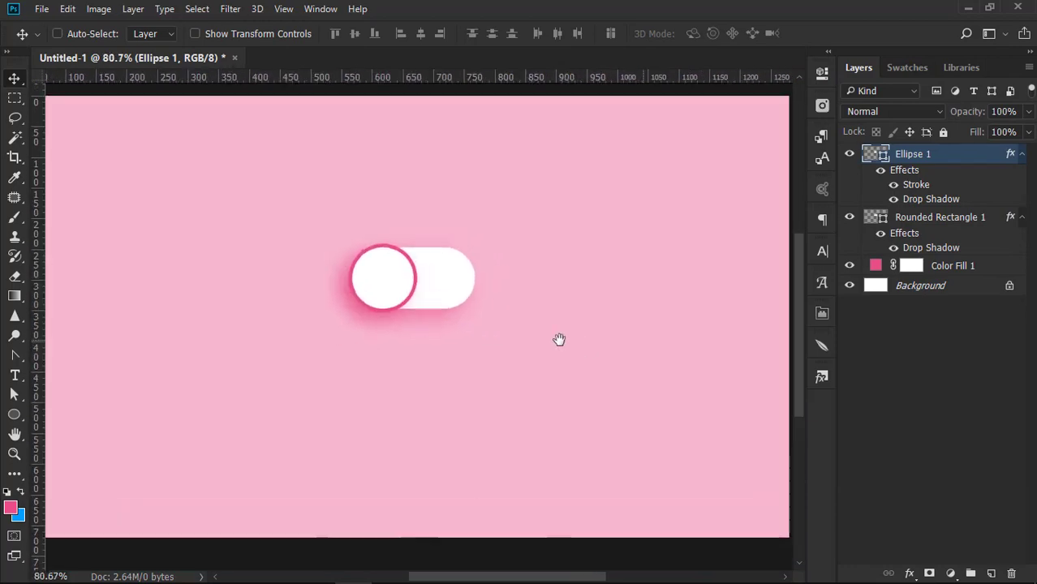
Add a pink inner shadow to the rounded rectangle with 30% opacity, 5 px distance and 10 px size
left_click(982, 215)
double_click(982, 216)
left_click(682, 271)
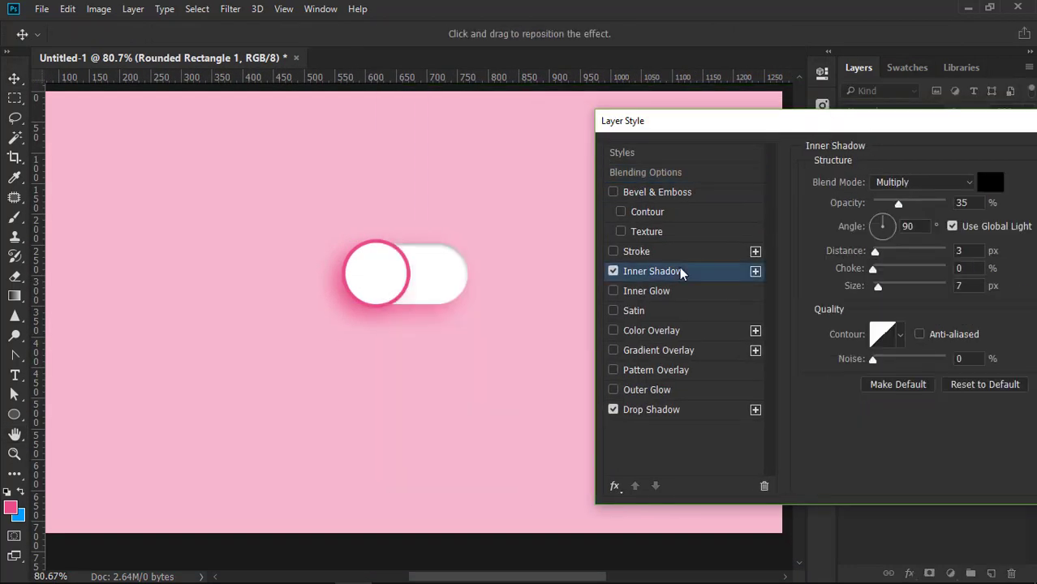
left_click(990, 182)
left_click(976, 125)
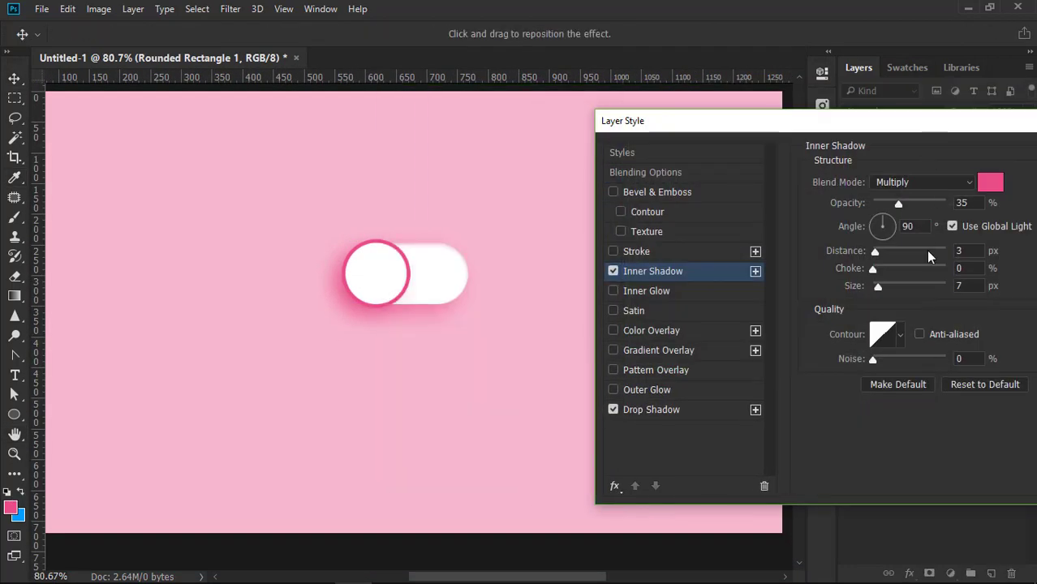
left_click_drag(879, 287, 881, 286)
left_click_drag(875, 251, 876, 252)
left_click_drag(899, 203, 896, 206)
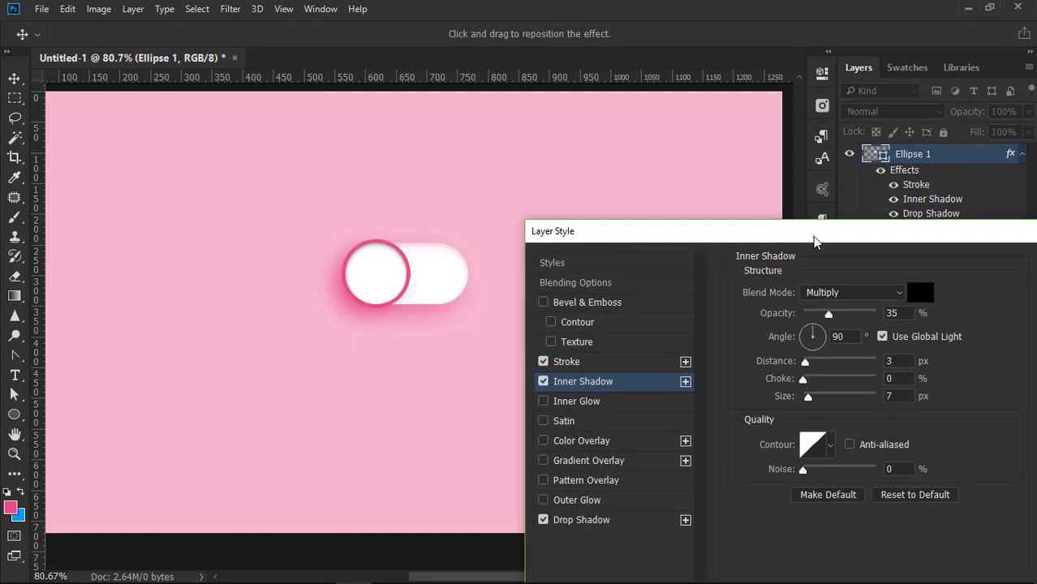
Apply the circle's inner shadow and increase the size of the rounded rectangle's black inner shadow
key("Return")
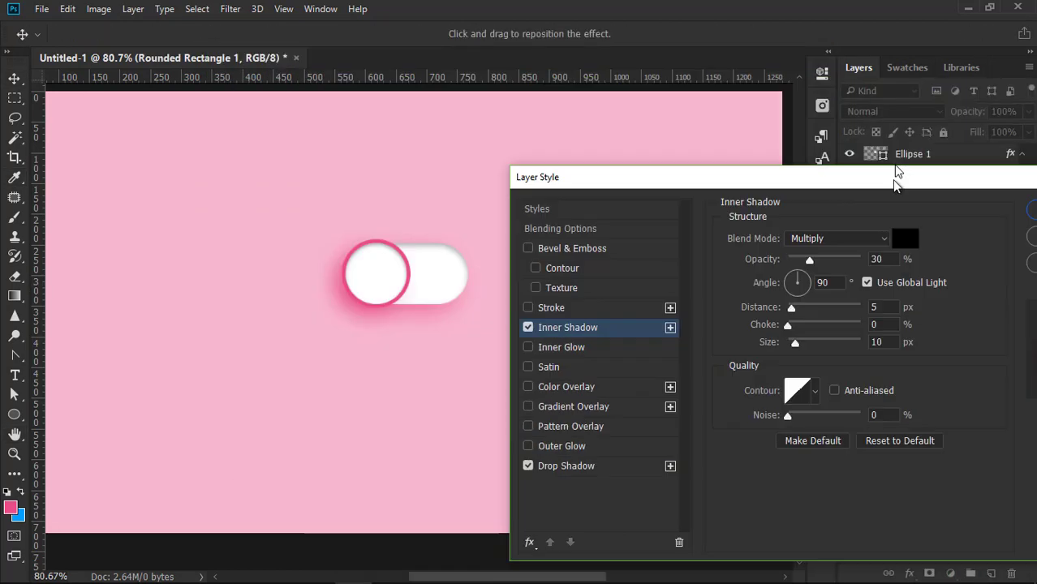
left_click_drag(897, 183, 901, 155)
left_click_drag(800, 315, 803, 319)
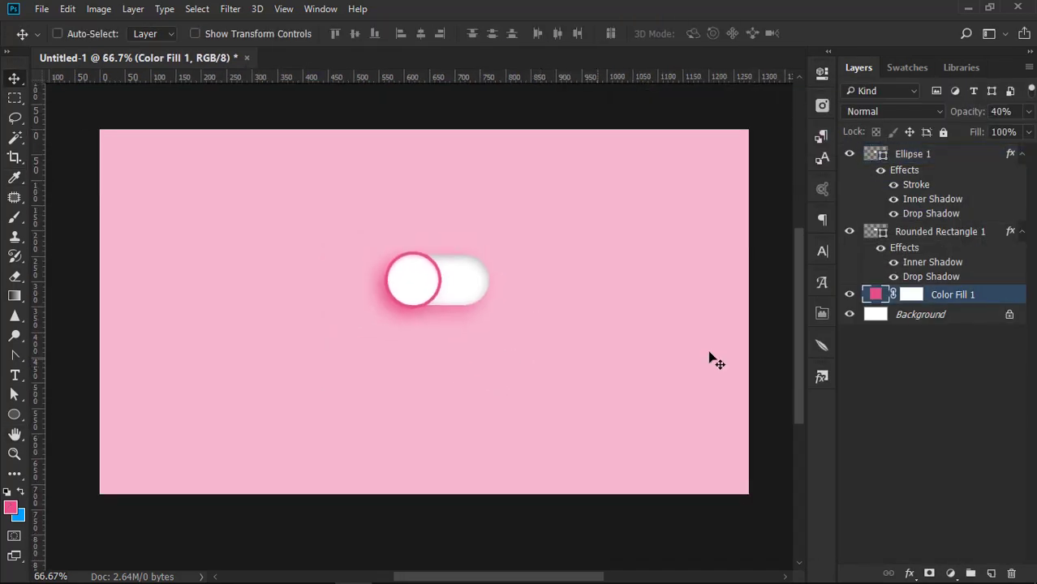
Set the pink color fill layer's opacity to 50%
left_click(977, 123)
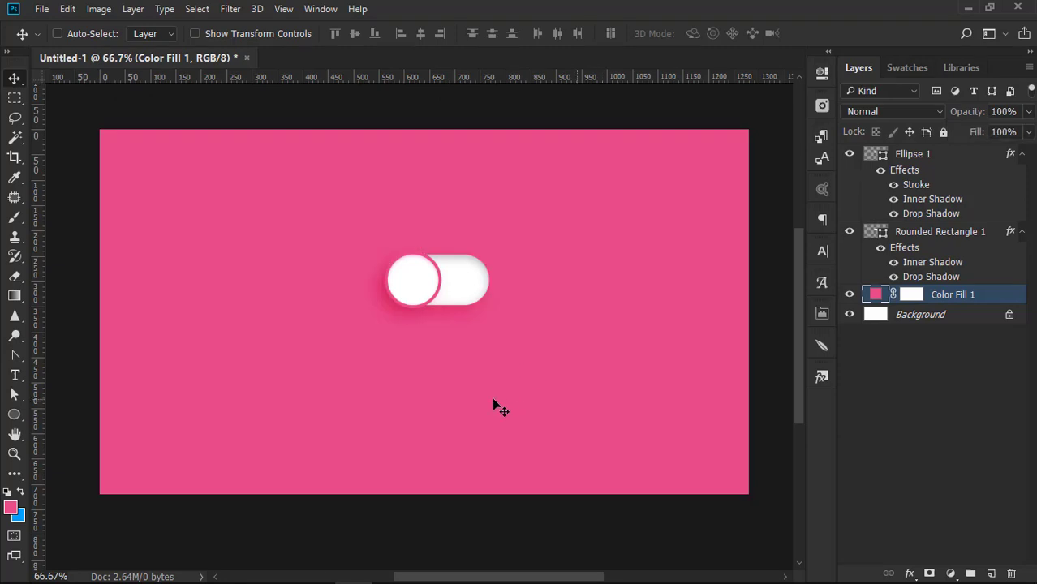
key("b")
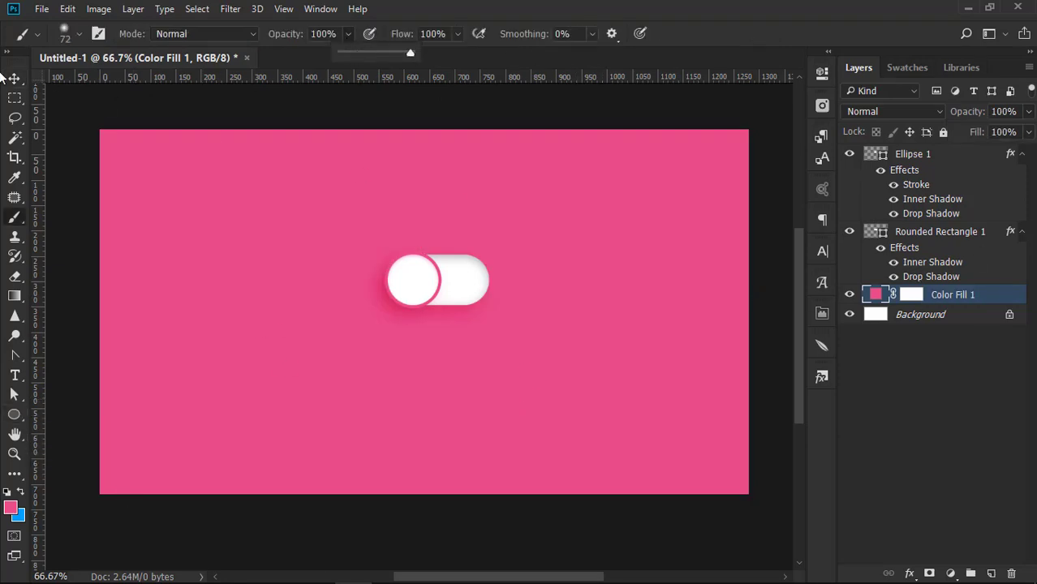
key("v")
key("5")
Group the circle and rounded rectangle layers and name the group "Off"
left_click(936, 234)
left_click(930, 156, "shift")
key("ctrl+g")
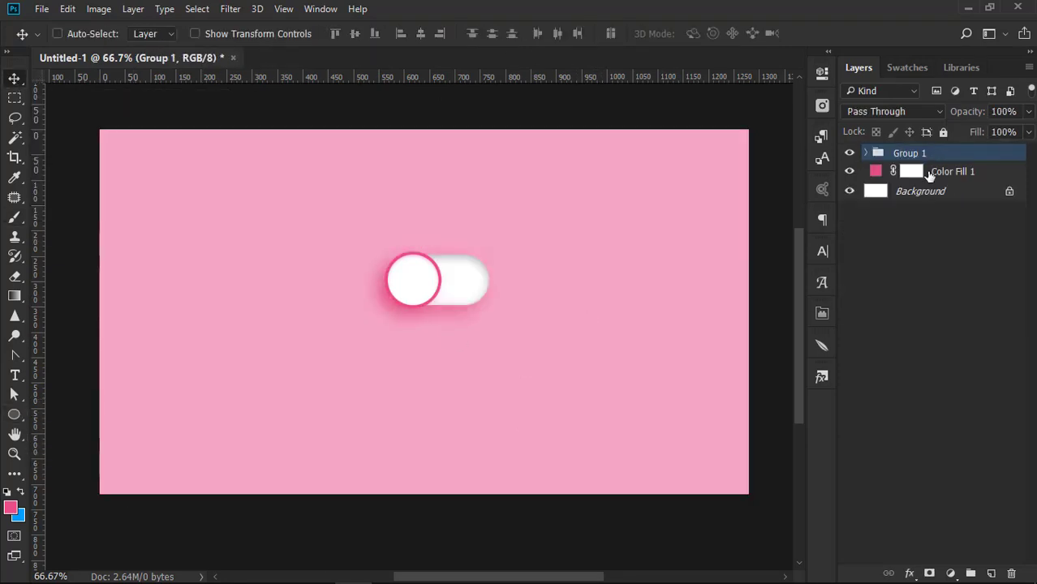
double_click(913, 154)
type("Off")
key("Return")
Duplicate the Off group, name the copy "On" and place it below the original switch
key("ctrl+j")
double_click(913, 154)
type("On")
key("Return")
left_click_drag(431, 289, 458, 370)
Align the On switch's circle to the right end of its rounded rectangle, centered vertically on it
scroll(482, 388, "up", 1)
left_click(414, 371, "ctrl")
scroll(457, 370, "up", 6)
left_click_drag(456, 365, 472, 365)
left_click(884, 250, "ctrl")
left_click(439, 34)
left_click(355, 34)
key("ctrl+d")
Recolor the On switch's rounded rectangle and circle with the same pink as the foreground color
left_click(364, 377, "ctrl")
double_click(888, 249)
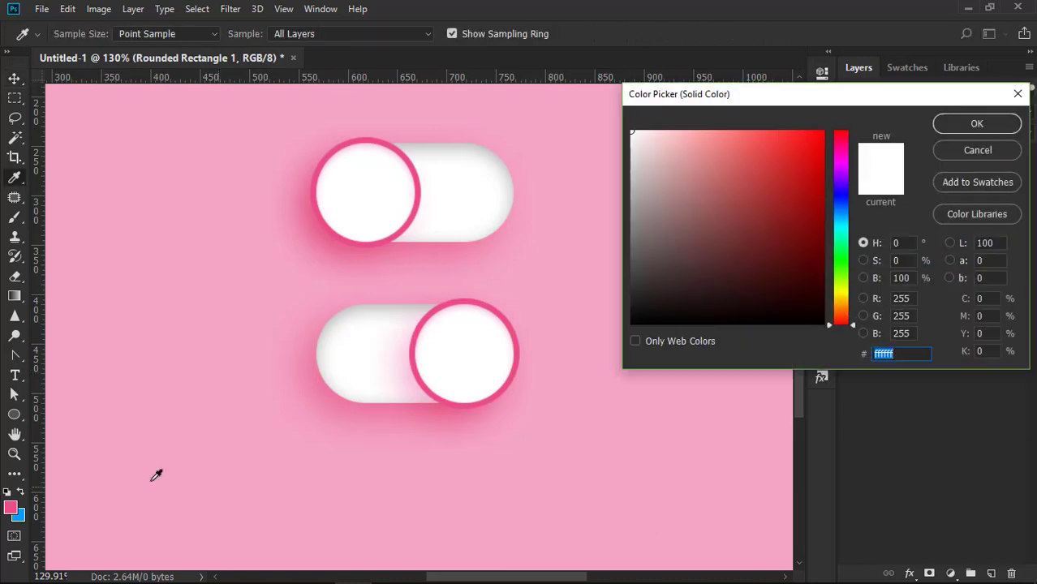
left_click(10, 507)
left_click(977, 124)
left_click(458, 362, "ctrl")
double_click(887, 171)
left_click(475, 306)
key("Return")
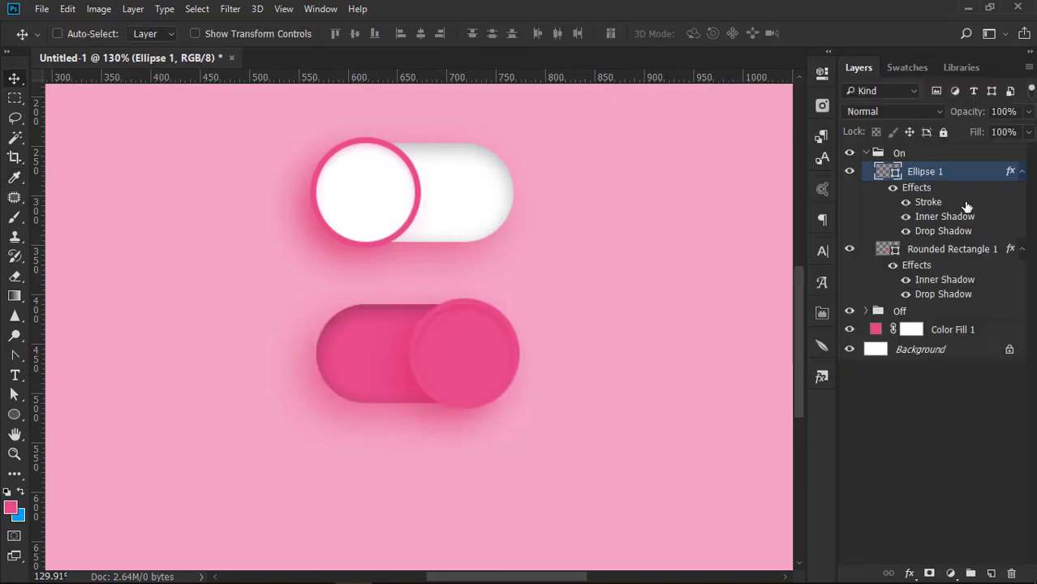
Change the stroke color of the On switch's circle to white
double_click(966, 171)
left_click(393, 294)
left_click(602, 342)
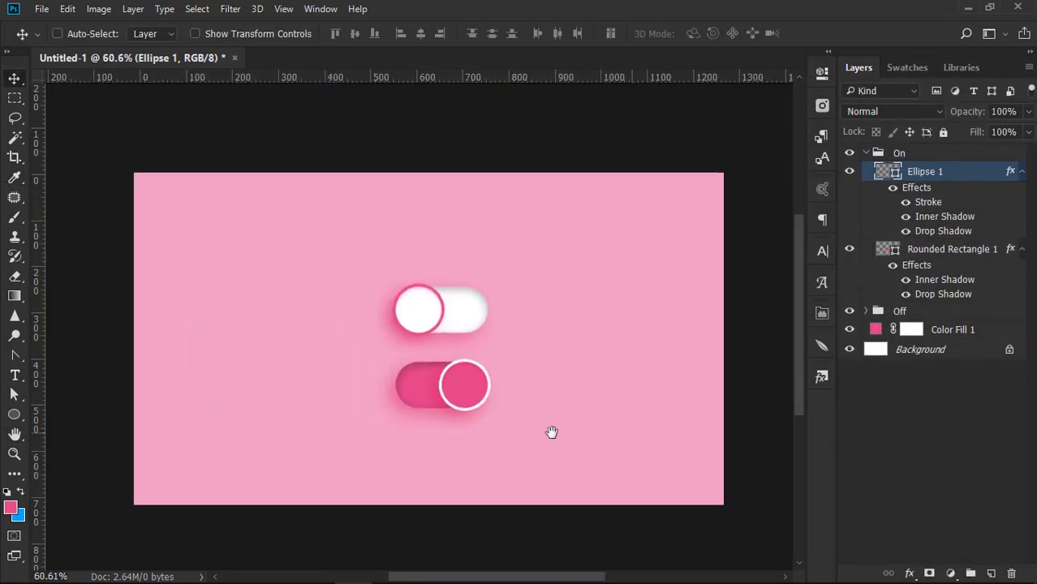
left_click_drag(552, 432, 545, 429)
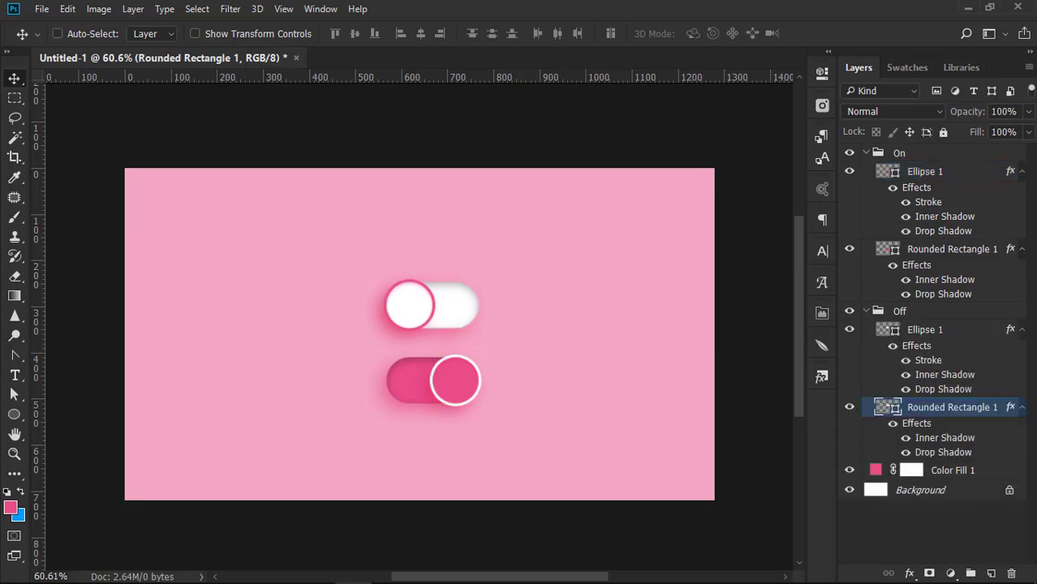
Soften the inner shadow of the Off switch's rounded rectangle by reducing its size, distance and opacity
double_click(1011, 407)
left_click(671, 479)
key("Return")
double_click(1012, 410)
left_click_drag(524, 59, 917, 343)
mouse_move(878, 506)
left_mouse_down()
mouse_move(866, 507)
mouse_move(875, 505)
left_mouse_up()
left_click(968, 467)
key("Down")
key("Down")
key("Down")
key("Up")
left_click_drag(892, 421, 885, 422)
key("Return")
Set the drop shadow angle of the Off switch's circle to 180°
scroll(527, 380, "down", 1)
double_click(1010, 328)
left_click_drag(728, 325, 807, 206)
left_click(565, 491)
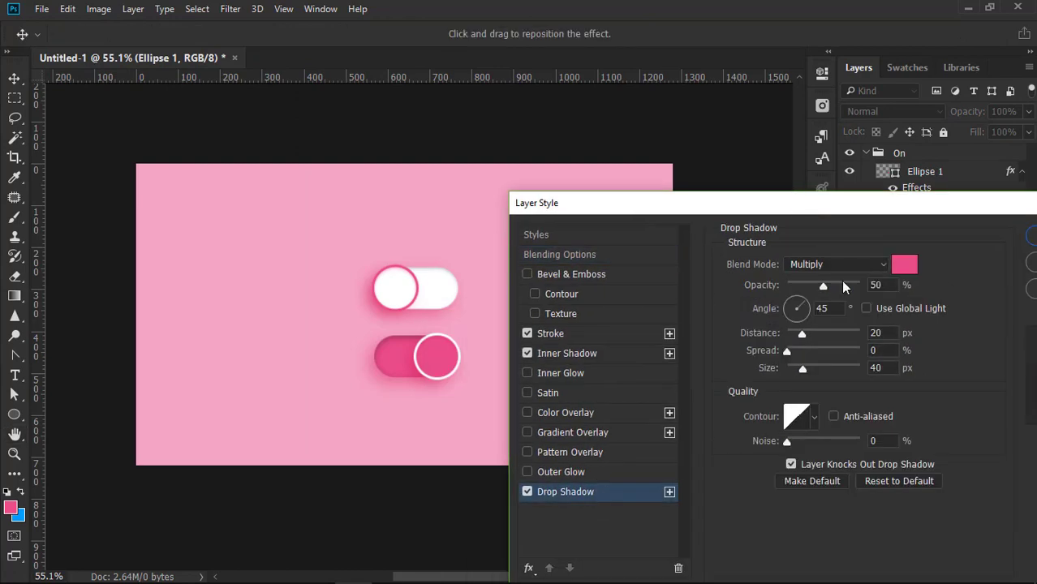
double_click(821, 308)
type("180")
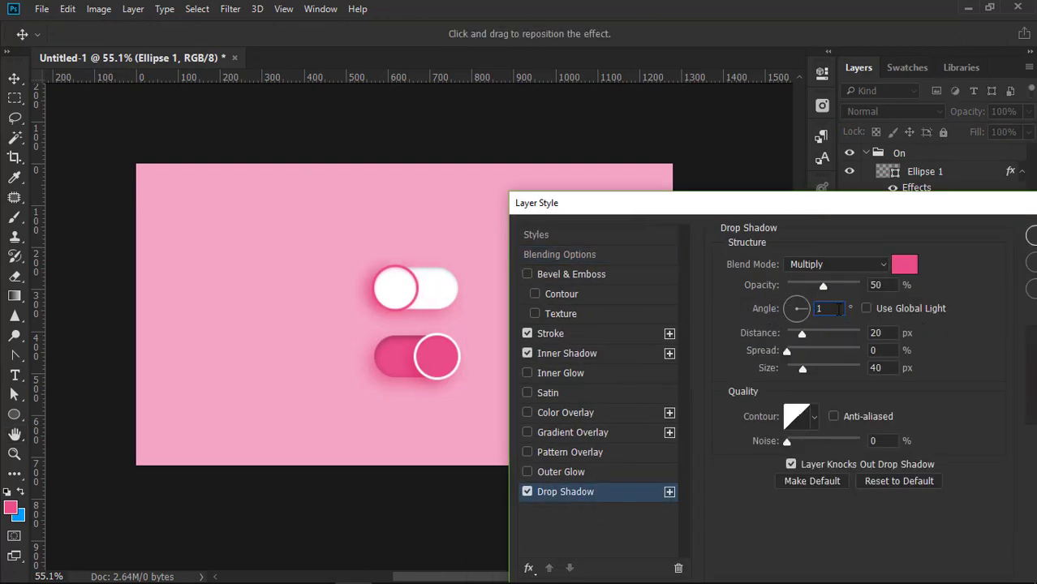
mouse_move(899, 215)
left_mouse_down()
mouse_move(871, 318)
mouse_move(891, 199)
left_mouse_up()
key("Return")
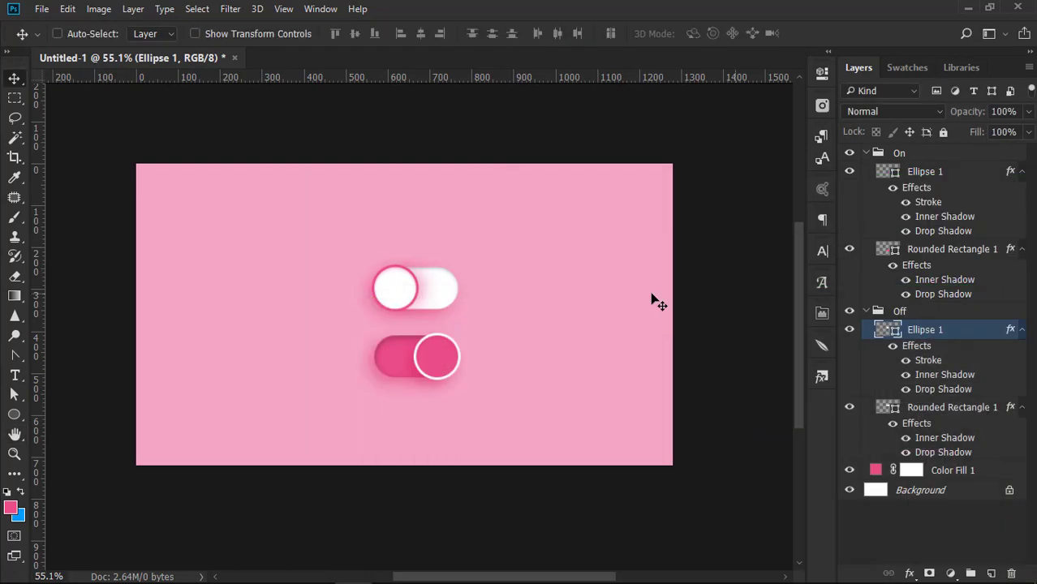
Reduce the opacity of the drop shadow on the Off switch's circle
left_click(455, 350, "ctrl")
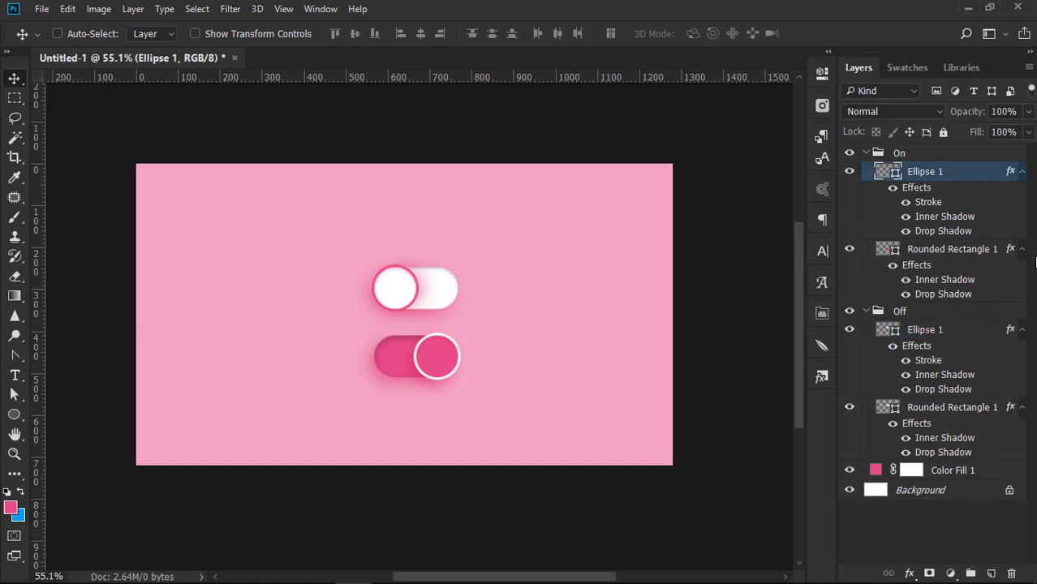
left_click(390, 289, "ctrl")
key("ctrl+z")
double_click(975, 331)
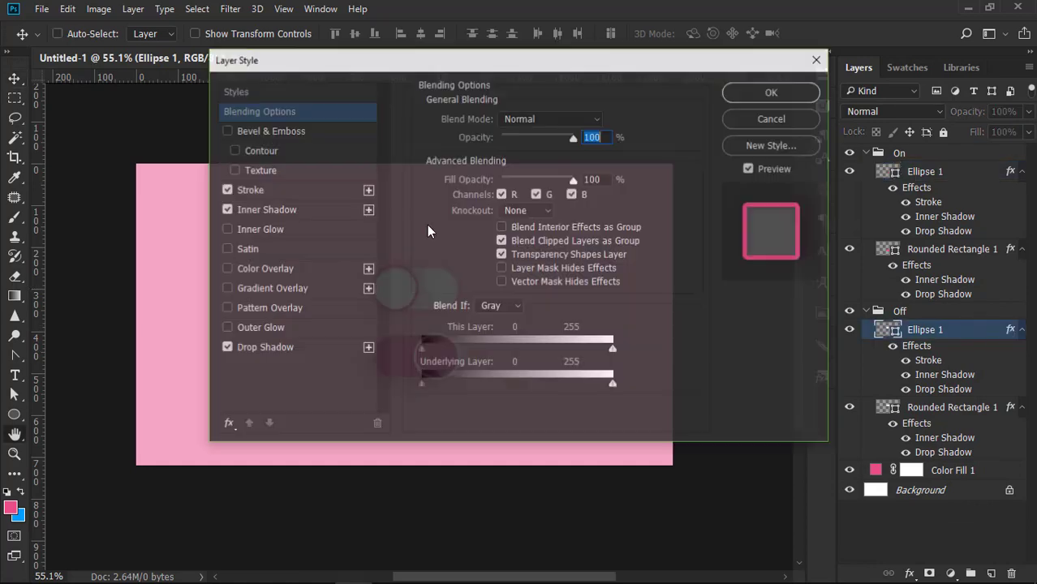
left_click(257, 344)
left_click_drag(491, 59, 916, 109)
left_click_drag(954, 199, 941, 200)
left_click_drag(981, 115, 575, 68)
left_click(732, 98)
Set the drop shadow angle of the On switch's circle to 0° and raise its opacity to 77%
left_click(438, 361, "ctrl")
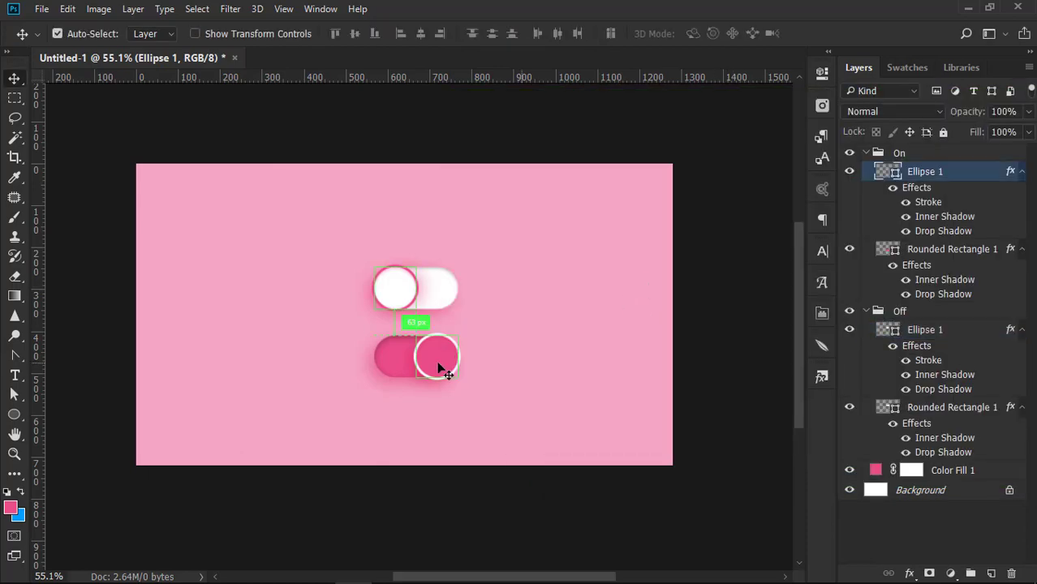
double_click(975, 172)
left_click_drag(430, 63, 983, 102)
left_click(826, 252)
left_click(765, 360)
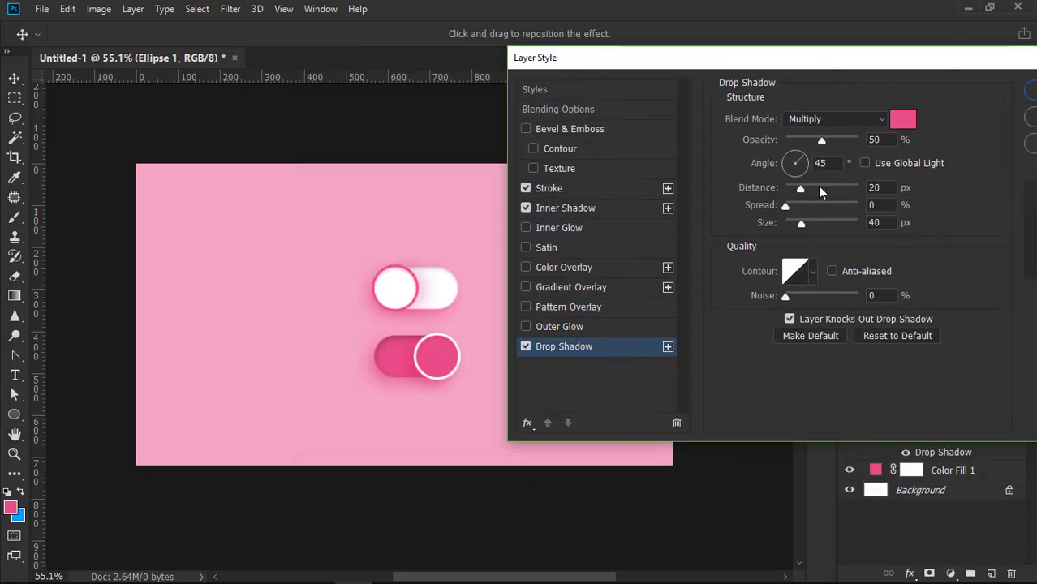
left_click_drag(771, 162, 842, 140)
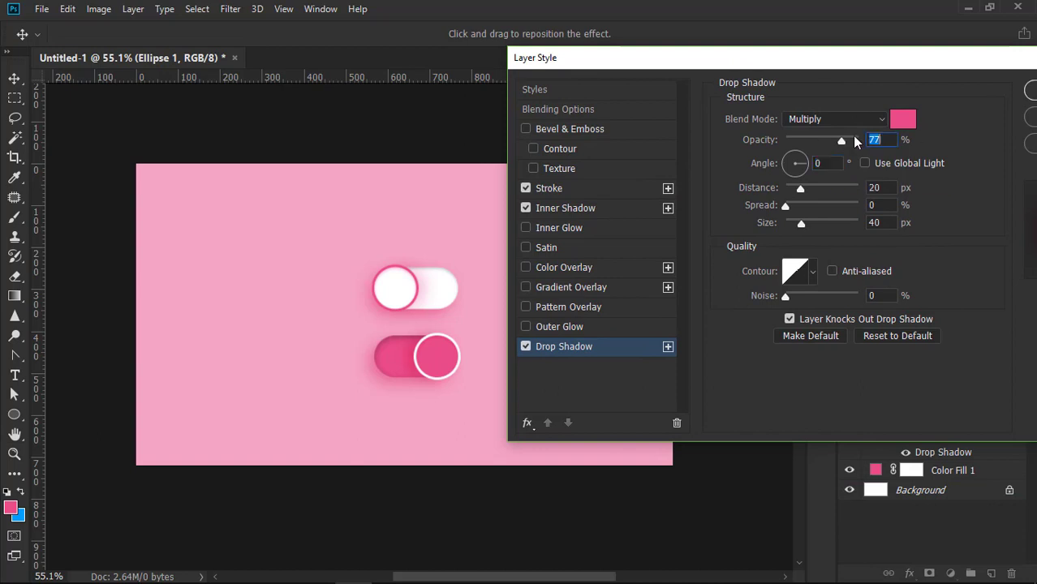
Darken the drop shadow color of the On switch's circle and reduce the shadow's opacity
left_click(897, 113)
left_click_drag(685, 282, 537, 411)
left_click(997, 123)
left_click_drag(843, 141, 800, 140)
key("Down")
left_click_drag(910, 62, 850, 73)
left_click(465, 359)
left_click(465, 358)
left_click(1012, 101)
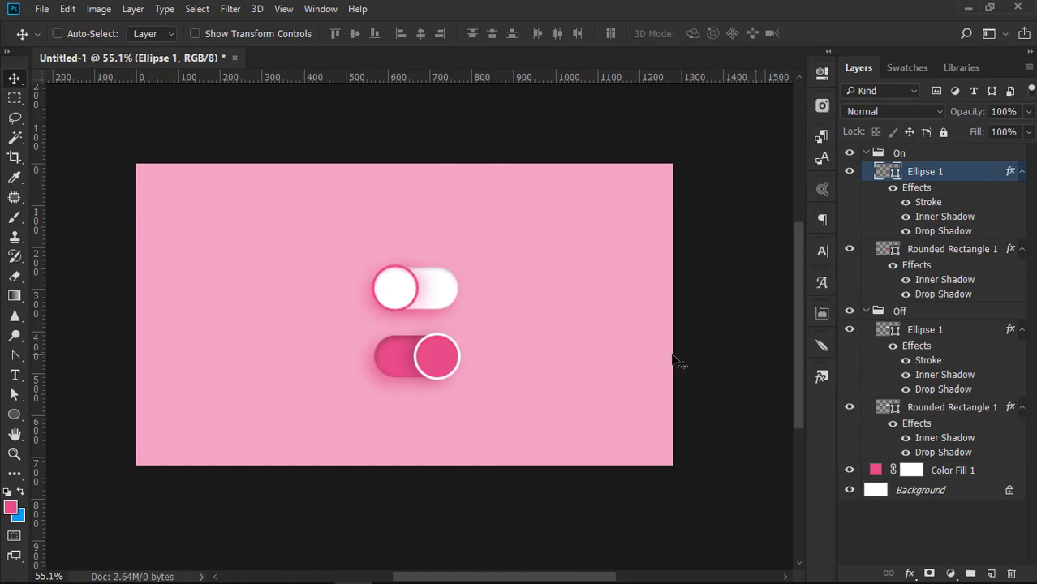
Set the drop shadow angle of the Off switch's rounded rectangle to 90°
scroll(467, 352, "up", 6)
scroll(473, 352, "down", 6)
left_click_drag(563, 404, 581, 406)
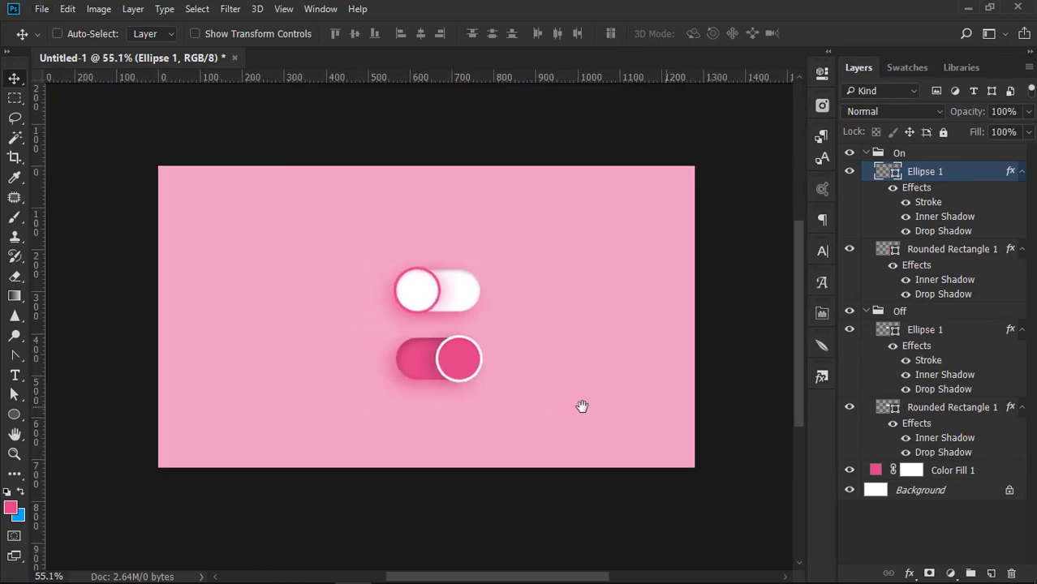
left_click(465, 299, "ctrl")
double_click(1008, 407)
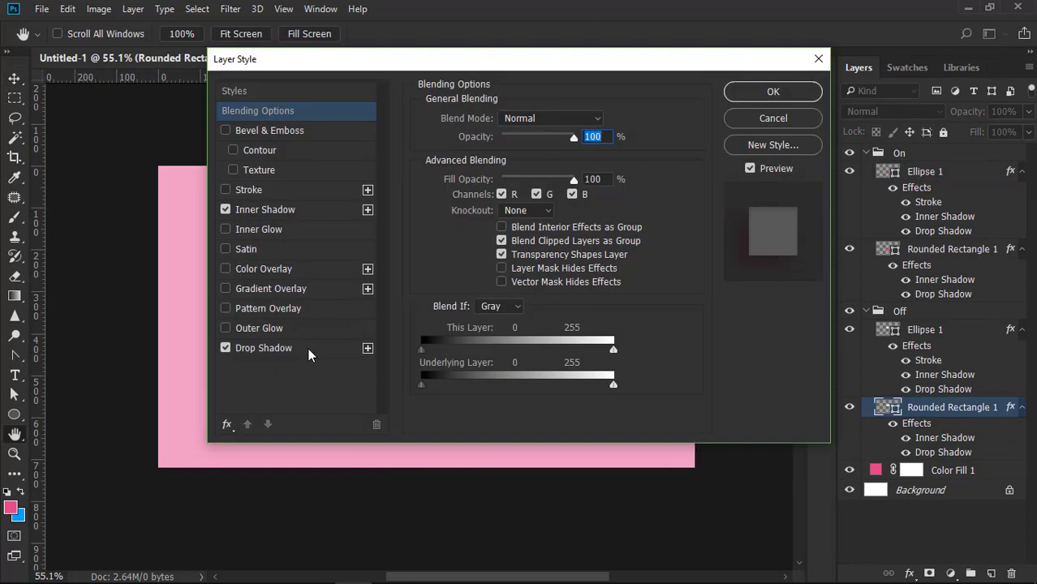
left_click(309, 350)
left_click_drag(389, 60, 624, 383)
left_click(1000, 414)
Set the drop shadow angle of the On switch's rounded rectangle to 90°
left_click(416, 359, "ctrl")
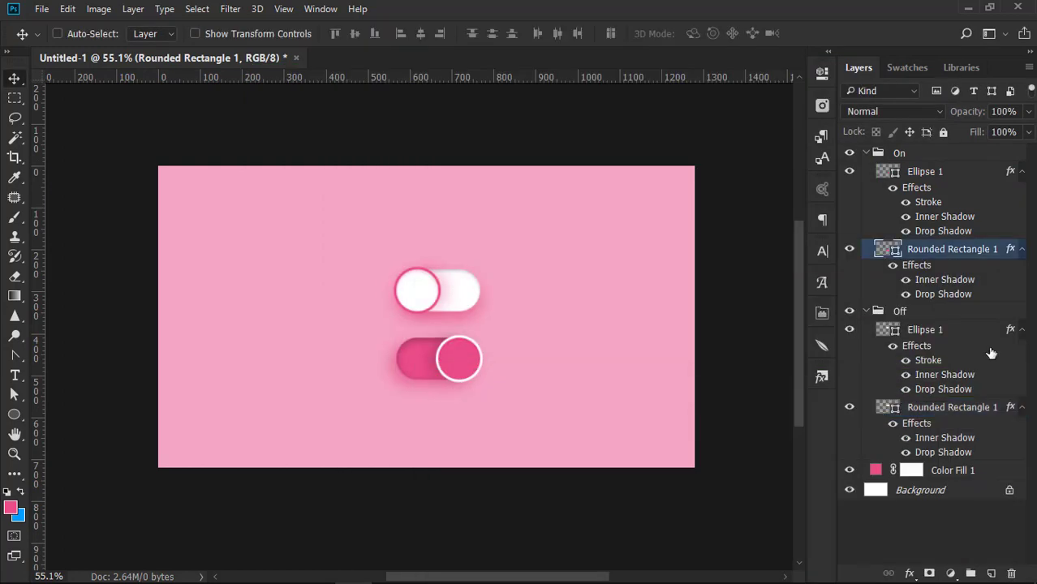
double_click(1007, 250)
left_click_drag(490, 58, 933, 203)
left_click(739, 490)
double_click(966, 309)
type("90")
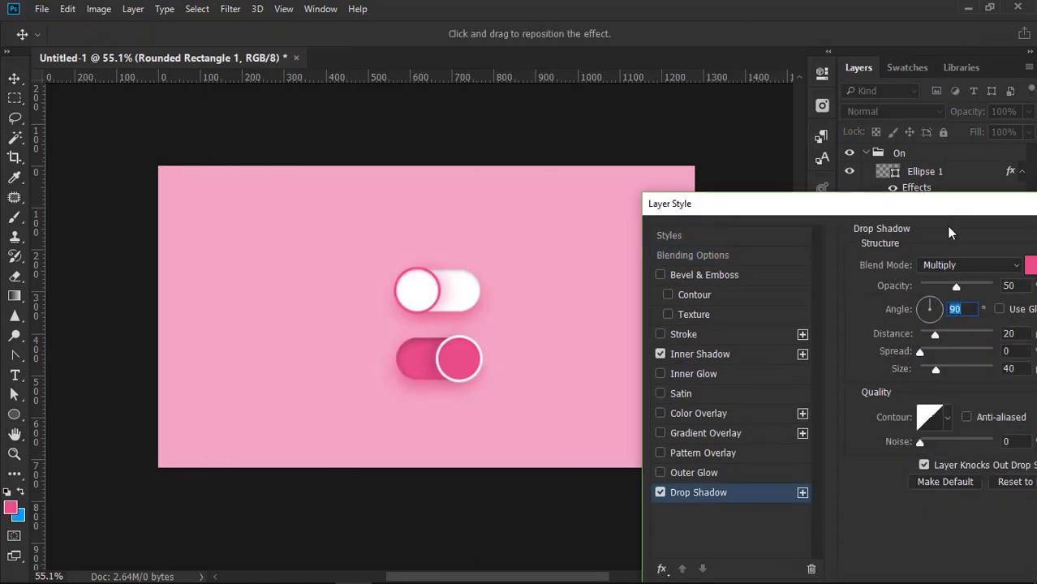
left_click_drag(1012, 206, 847, 215)
left_click(1019, 244)
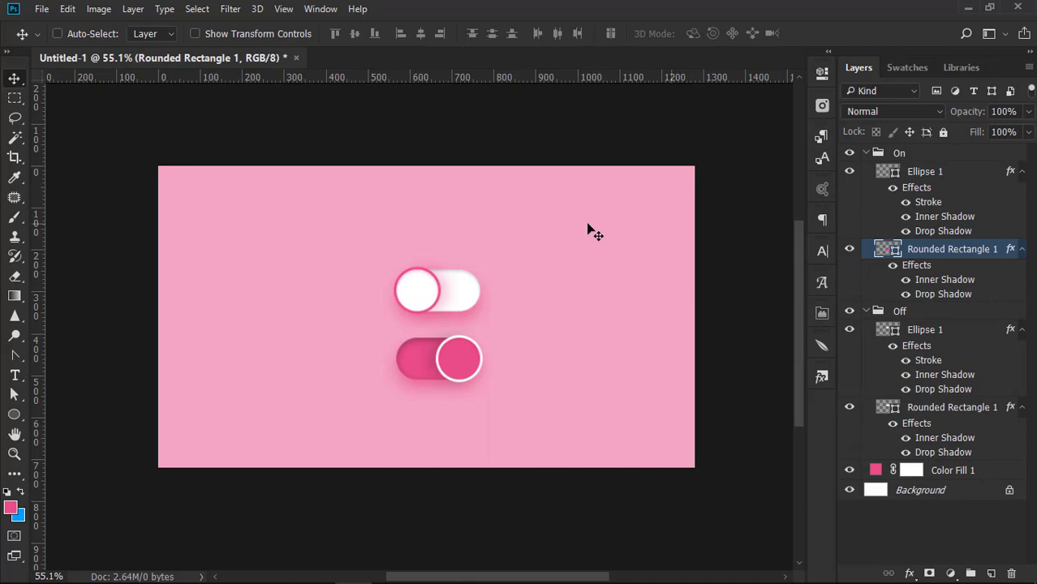
Paint a soft white glow at the top centre of the background on a new layer above Color Fill 1, using a very large brush
left_click(589, 224, "ctrl")
key("b")
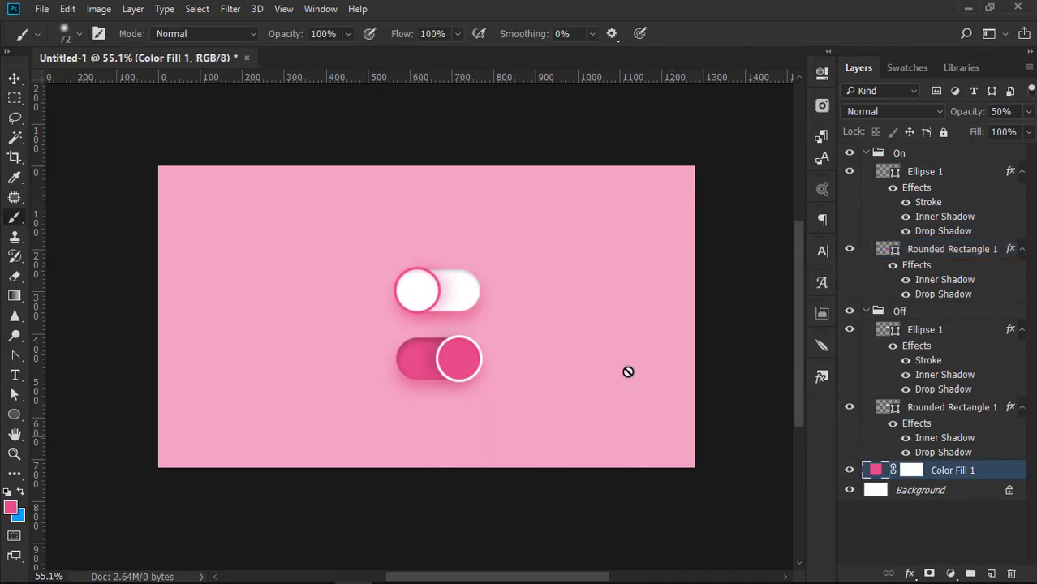
key("ctrl+shift+alt+n")
left_click_drag(532, 276, 425, 213)
mouse_move(424, 206)
left_mouse_down()
mouse_move(416, 285)
mouse_move(473, 307)
left_mouse_up()
key("d")
key("x")
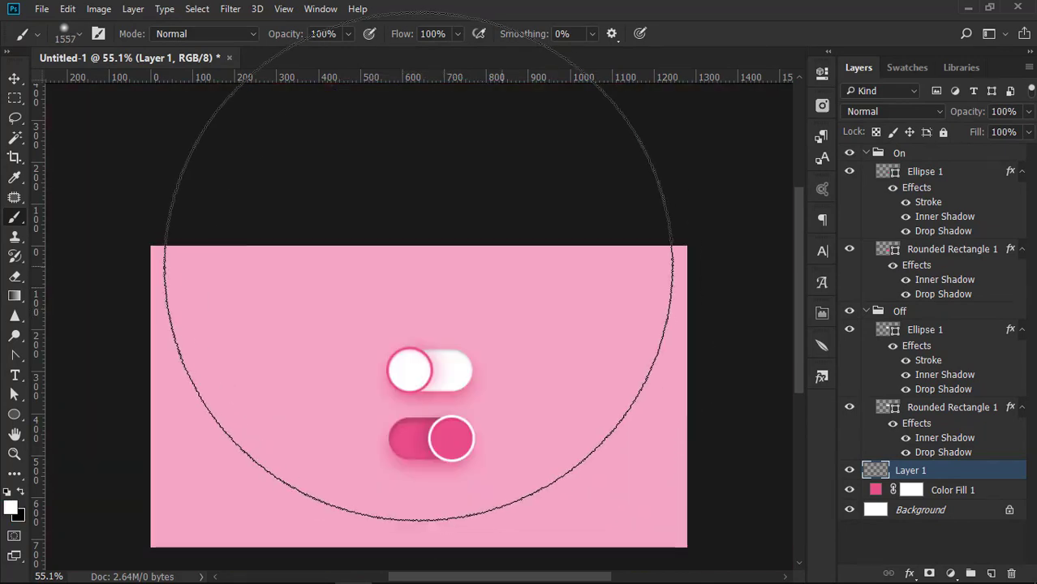
mouse_move(416, 251)
left_mouse_down()
mouse_move(438, 235)
mouse_move(390, 235)
mouse_move(399, 175)
left_mouse_up()
left_click(418, 245)
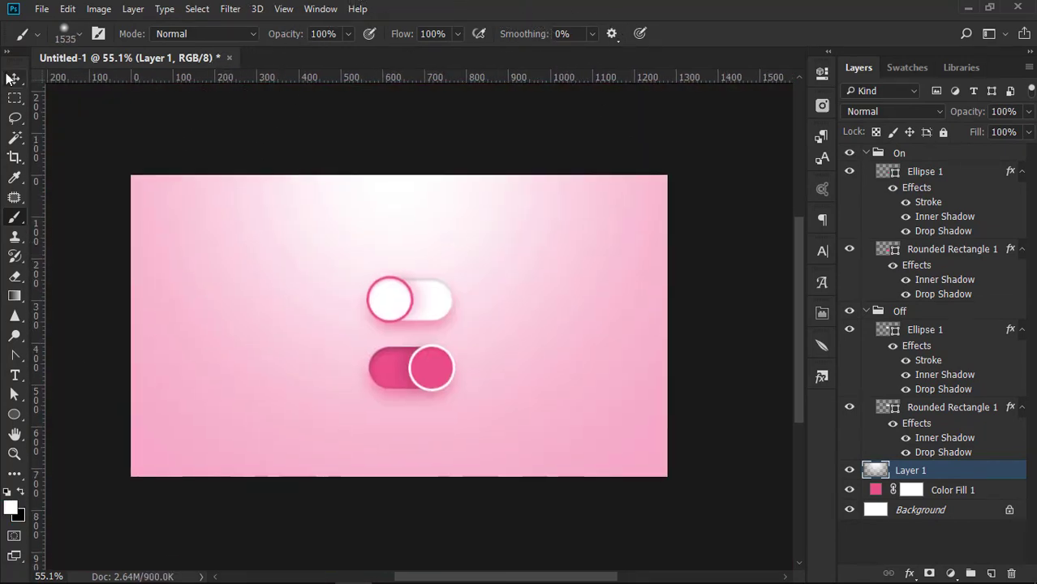
Set the opacity of the Color Fill 1 layer to 70%
left_click(866, 490)
left_click(1028, 112)
left_click_drag(1029, 130, 1007, 134)
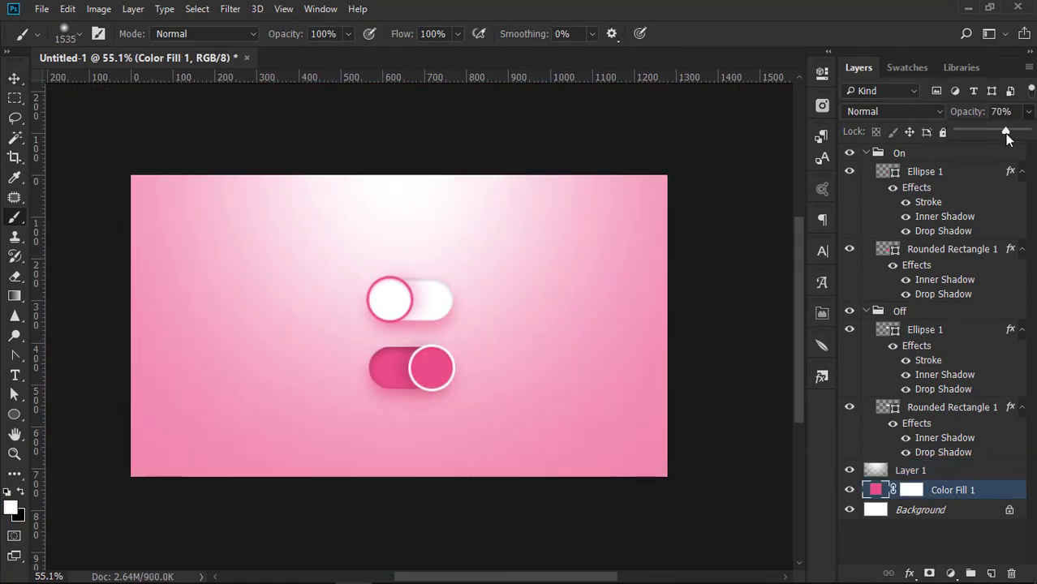
Set the opacity of the white glow layer to 65%
left_click(951, 466)
key("6")
key("v")
key("6")
key("5")
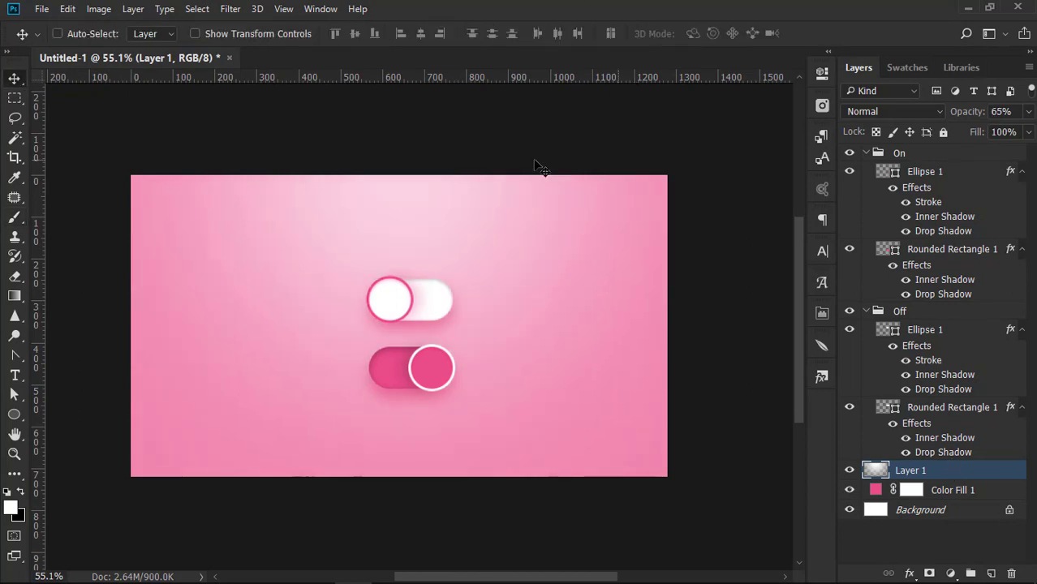
Collapse the On and Off groups and combine them into a single group
left_click(974, 490)
left_click_drag(525, 221, 575, 243)
left_click(866, 153)
left_click(867, 171)
left_click(917, 171)
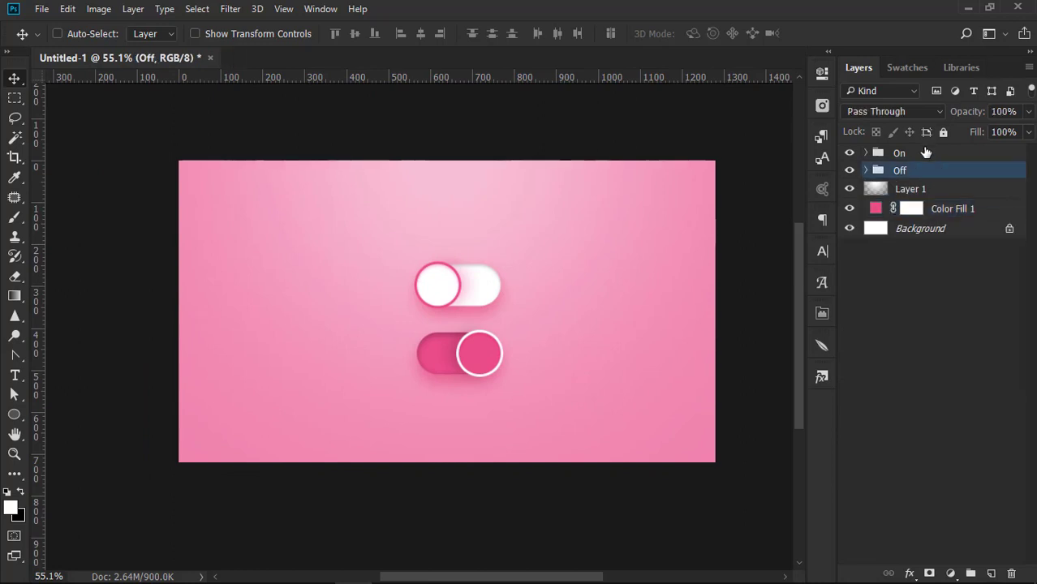
left_click(926, 152, "shift")
left_click_drag(486, 289, 604, 288)
key("ctrl+g")
Center the combined switch group vertically and horizontally on the canvas
key("ctrl+a")
left_click(354, 33)
key("ctrl+d")
key("ctrl+a")
left_click(420, 33)
key("ctrl+d")
key("t")
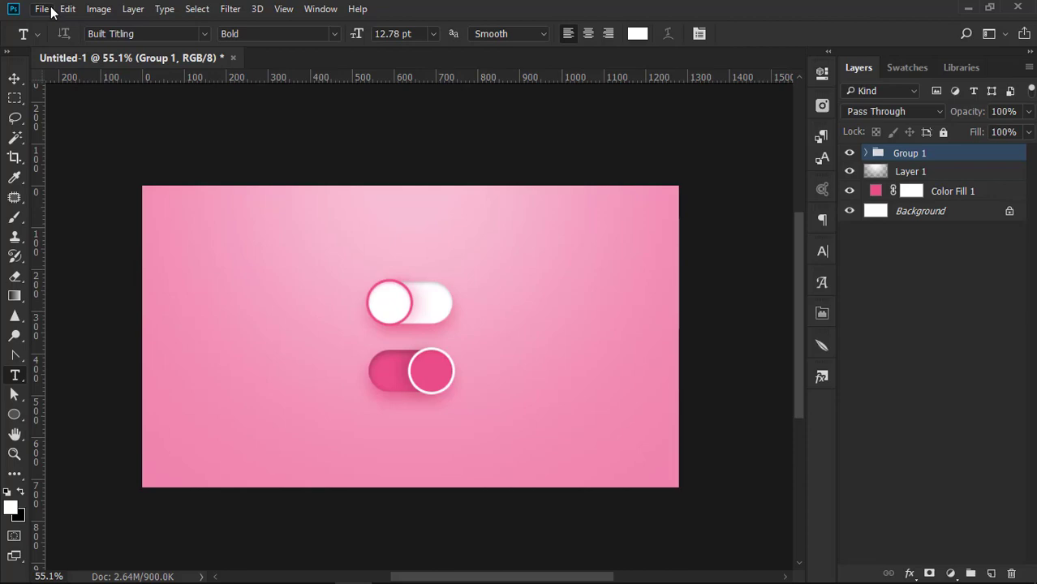
Change the inner shadow color of the Off switch's rounded rectangle to pink ea4c89
left_click(14, 78)
left_click(434, 313, "ctrl")
double_click(1008, 282)
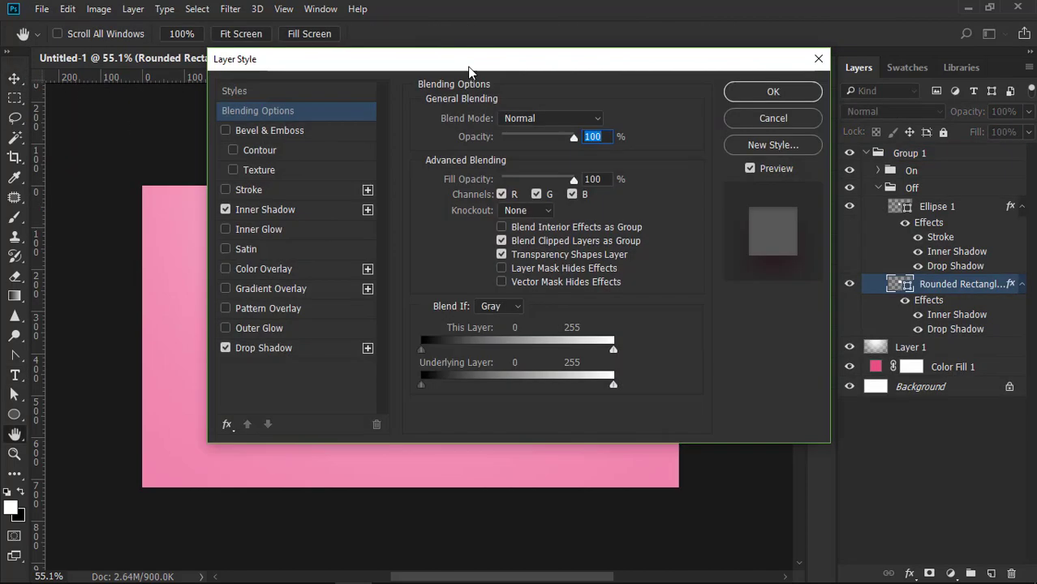
left_click_drag(467, 65, 891, 96)
left_click(704, 379)
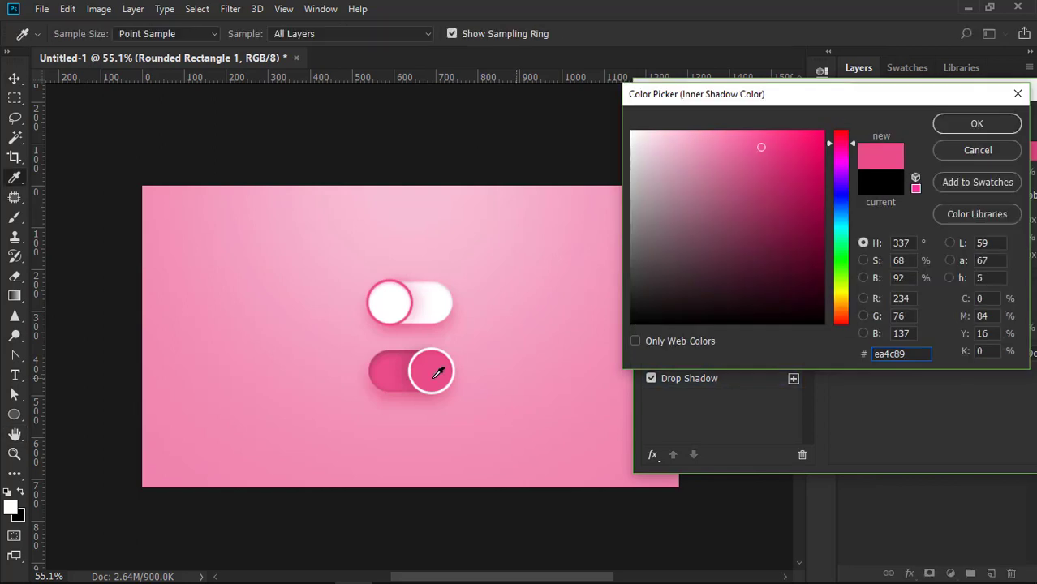
left_click(977, 123)
Set the inner shadow of the Off switch's rounded rectangle to 6 px distance and 15 px size, and adjust its opacity
left_click_drag(930, 173, 939, 172)
left_click(1014, 254)
scroll(1014, 254, "up", 12)
left_click(1009, 220)
scroll(1008, 219, "up", 6)
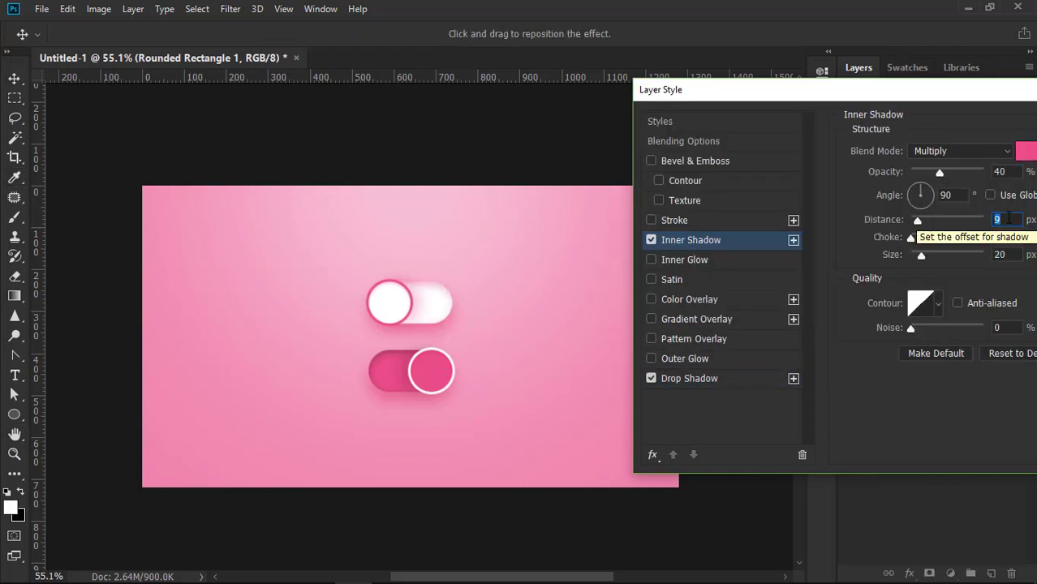
scroll(1009, 219, "down", 2)
left_click_drag(1017, 91, 920, 93)
left_click(910, 256)
scroll(910, 255, "down", 5)
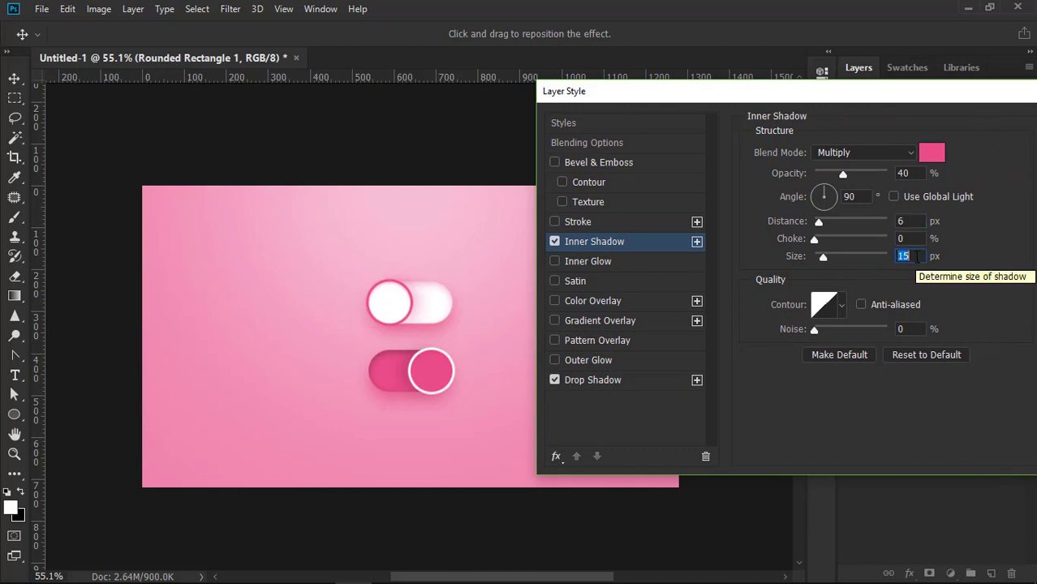
left_click(912, 173)
scroll(912, 174, "down", 2)
key("Return")
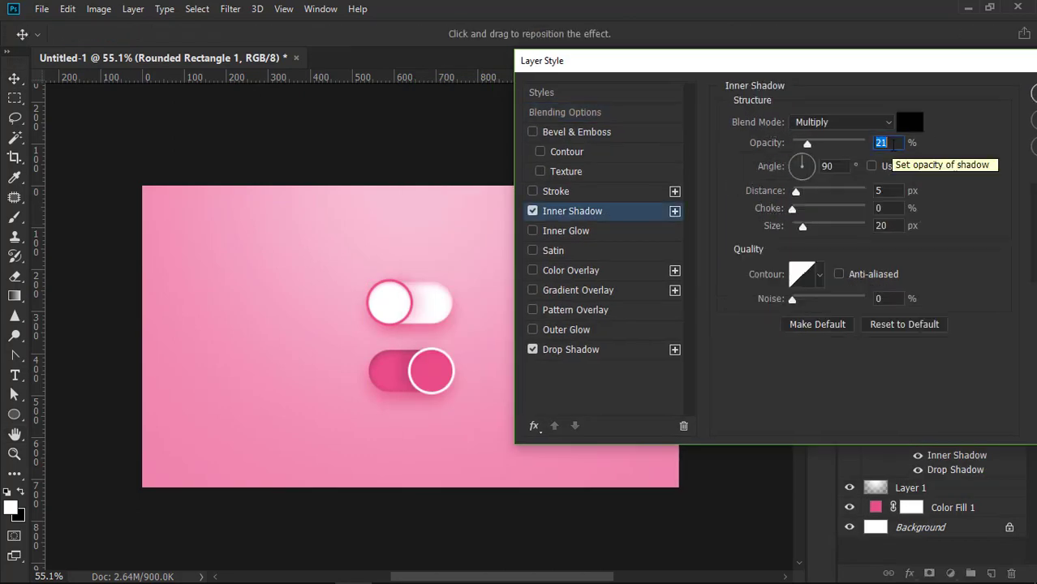
Set the inner shadow of the On switch's rounded rectangle to 20% opacity, 0 px distance and 10 px size
scroll(893, 144, "down", 1)
left_click(890, 226)
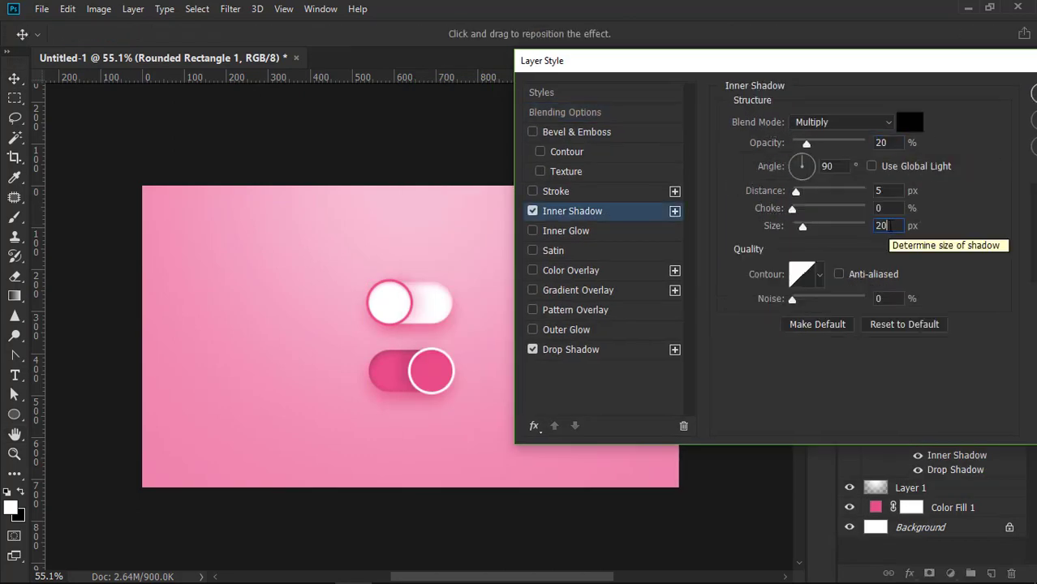
scroll(890, 226, "down", 12)
scroll(890, 226, "up", 2)
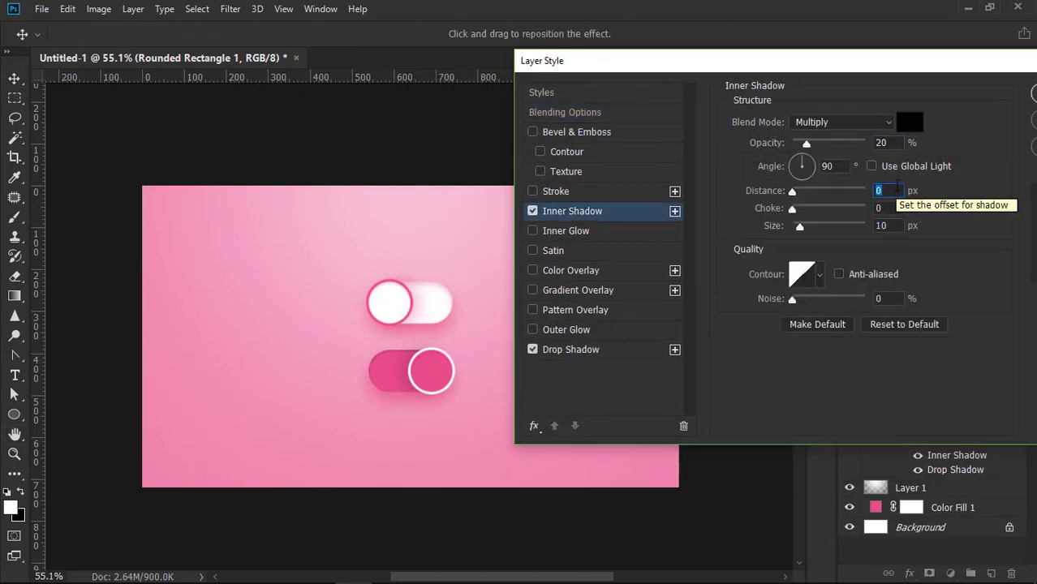
key("Return")
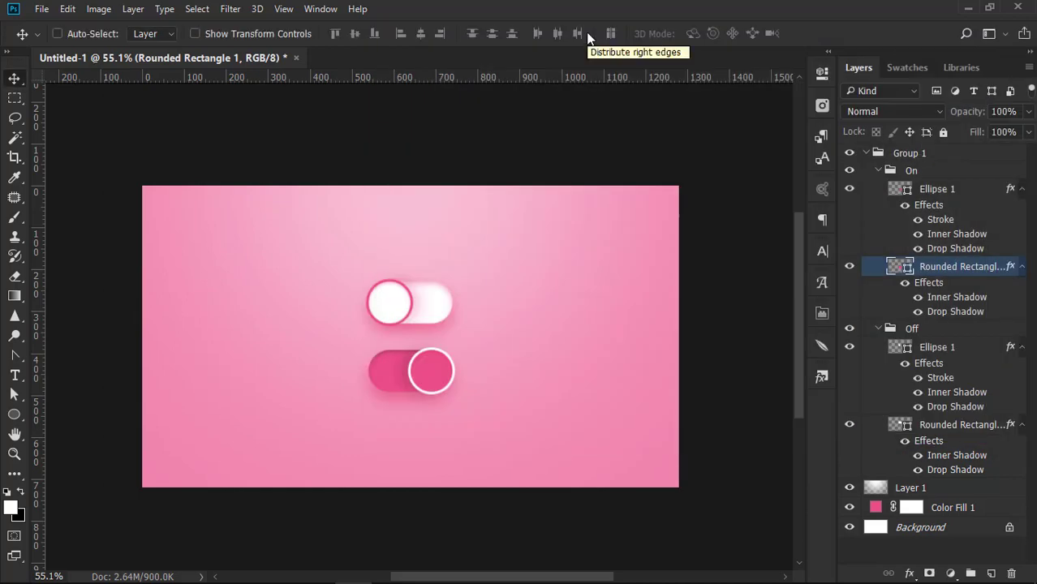
Increase the inner shadow of the Off switch's circle to 40% opacity and 31 px size
double_click(887, 340)
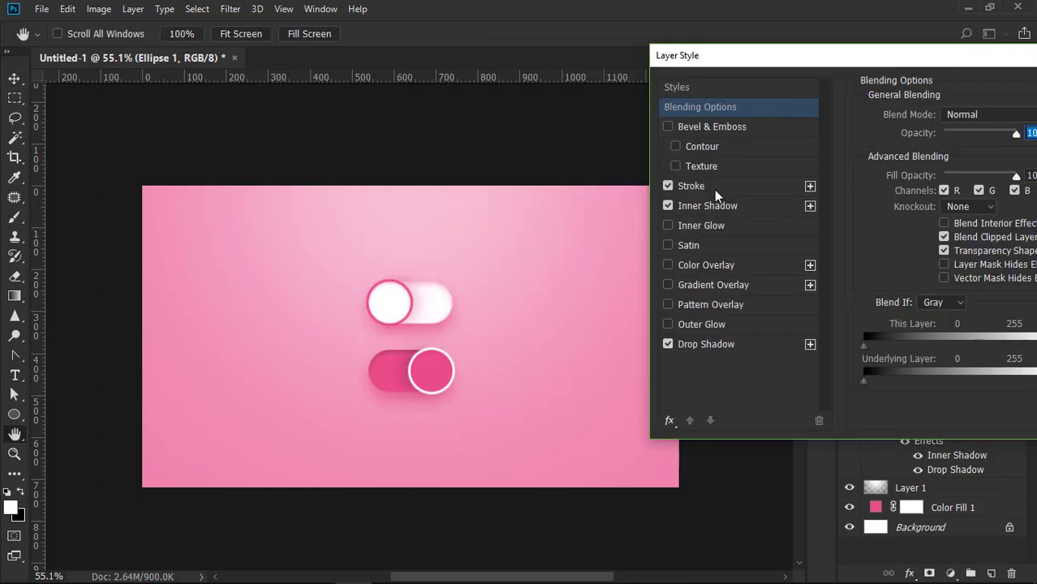
left_click(716, 190)
left_click_drag(923, 56, 817, 39)
left_click(604, 190)
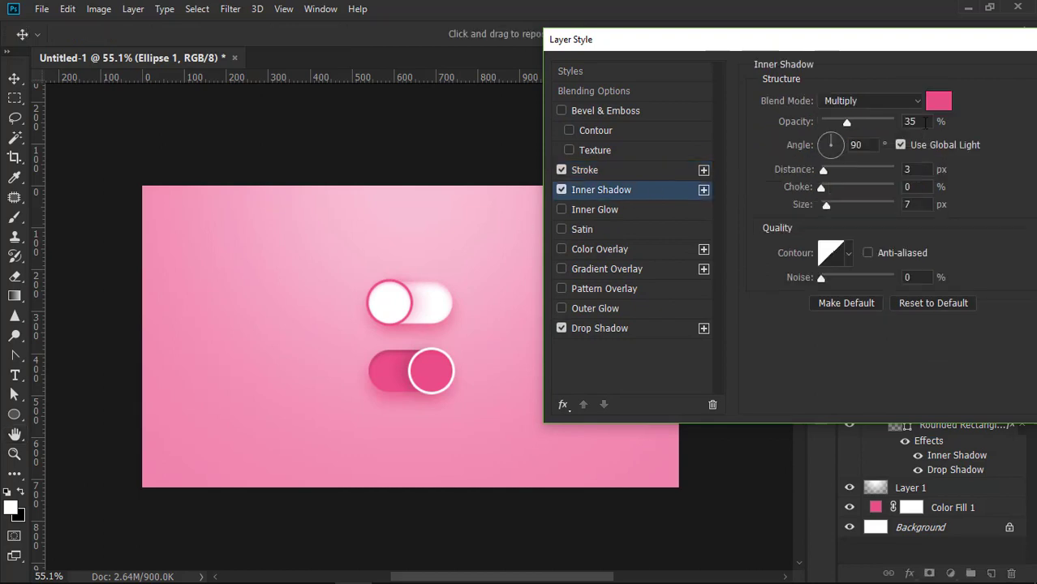
left_click(922, 122)
scroll(922, 122, "up", 5)
left_click(917, 204)
scroll(916, 205, "up", 20)
Compare the Off circle with and without its inner shadow, and refine it to 35% opacity, 25 px size and a shorter distance
left_click(560, 191)
left_click(560, 190)
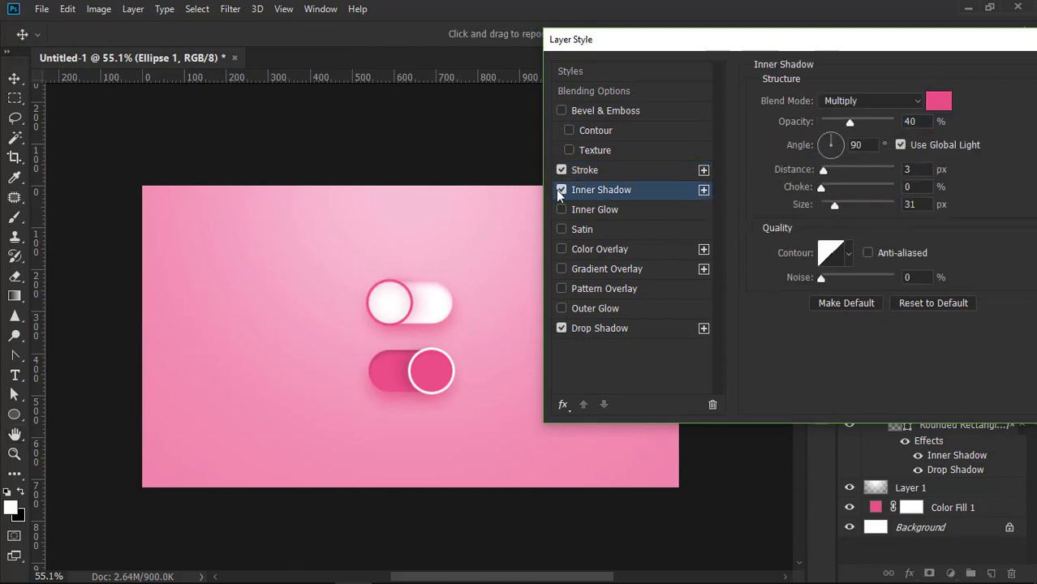
scroll(908, 169, "up", 4)
scroll(913, 204, "up", 4)
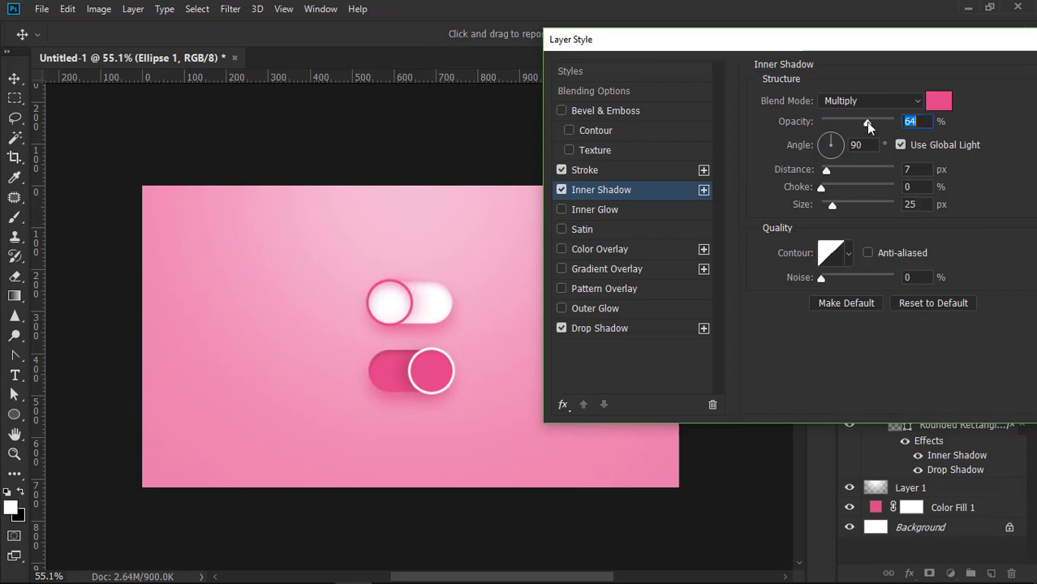
left_click_drag(866, 121, 845, 124)
scroll(911, 170, "down", 2)
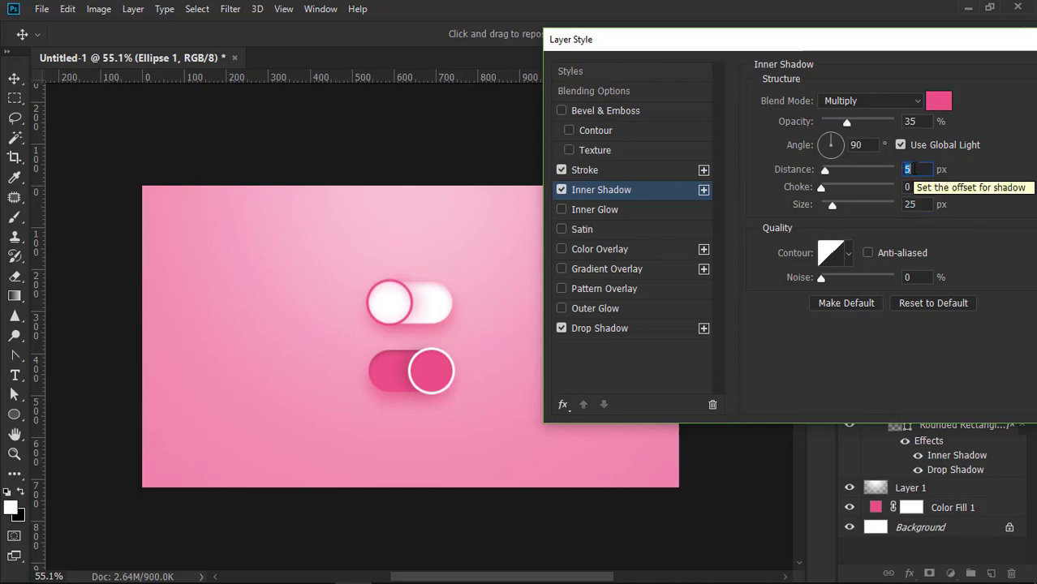
scroll(914, 204, "down", 12)
Reduce the drop shadow of the Off switch's circle to 24 px size and 14 px distance
left_click(673, 326)
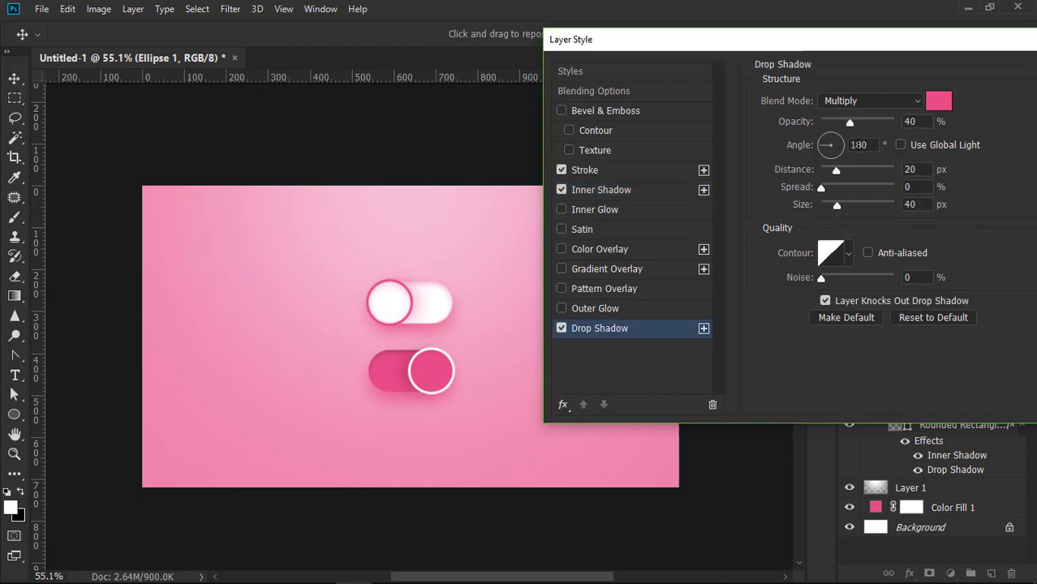
left_click_drag(1000, 44, 977, 42)
left_click_drag(840, 209, 810, 206)
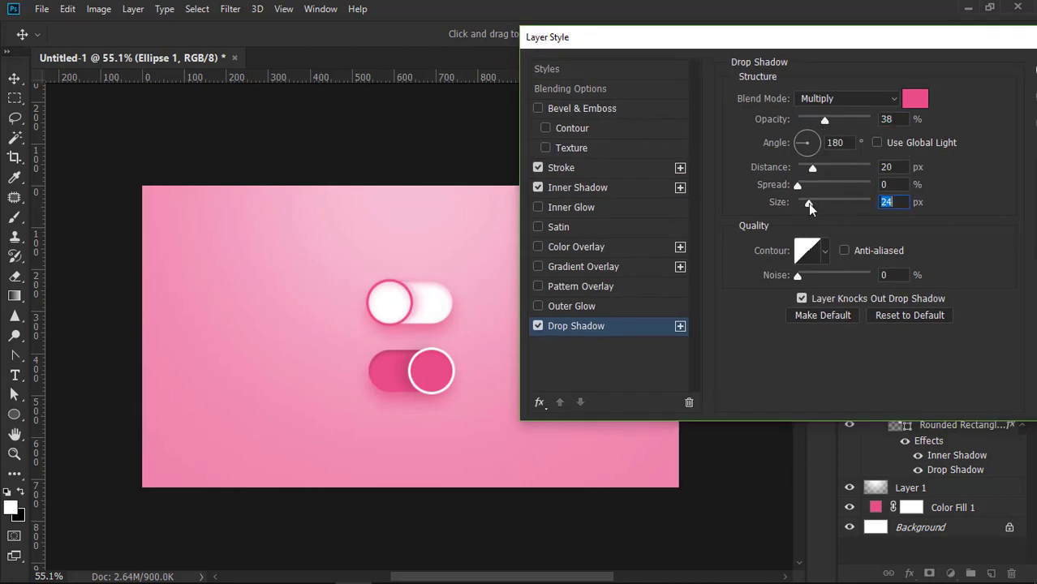
left_click_drag(813, 168, 807, 168)
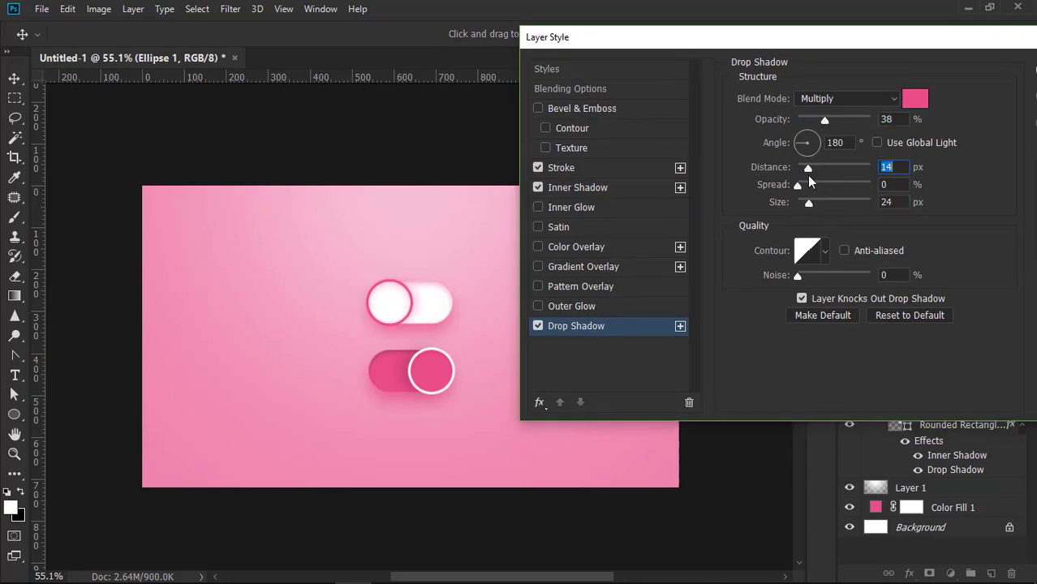
Raise the drop shadow opacity of the Off switch's circle to 50% and enlarge the shadow's size
left_click_drag(824, 119, 855, 122)
scroll(905, 120, "down", 4)
left_click(902, 203)
scroll(901, 203, "up", 10)
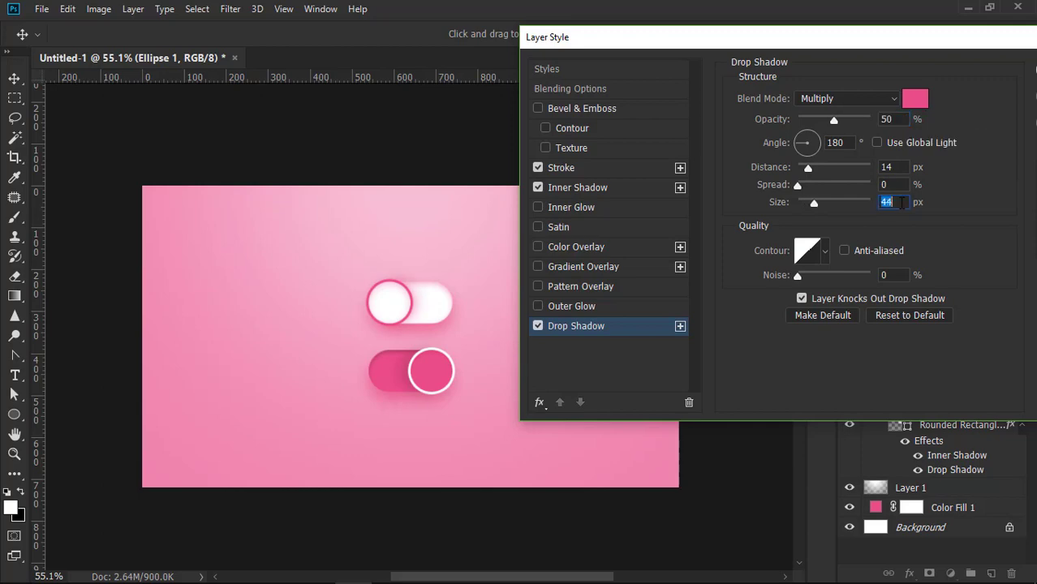
scroll(901, 203, "down", 4)
left_click_drag(945, 38, 861, 46)
left_click(1002, 80)
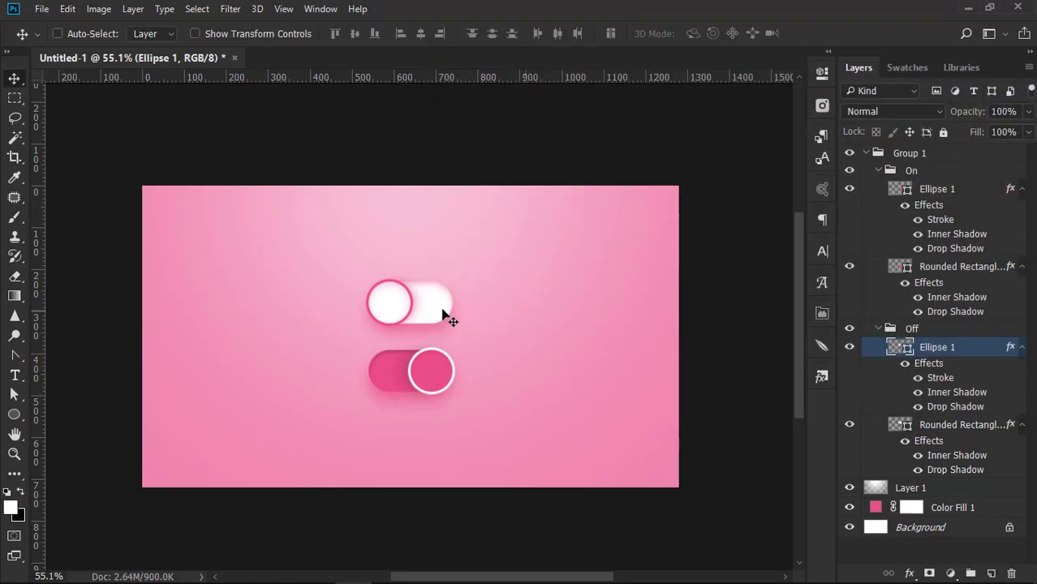
Set the drop shadow of the Off switch's track to 75% opacity, 25 px distance and 30 px size
double_click(997, 420)
left_click_drag(455, 61, 915, 115)
left_click(728, 403)
left_click_drag(994, 115, 896, 63)
left_click_drag(925, 139, 906, 142)
left_click_drag(866, 187, 872, 188)
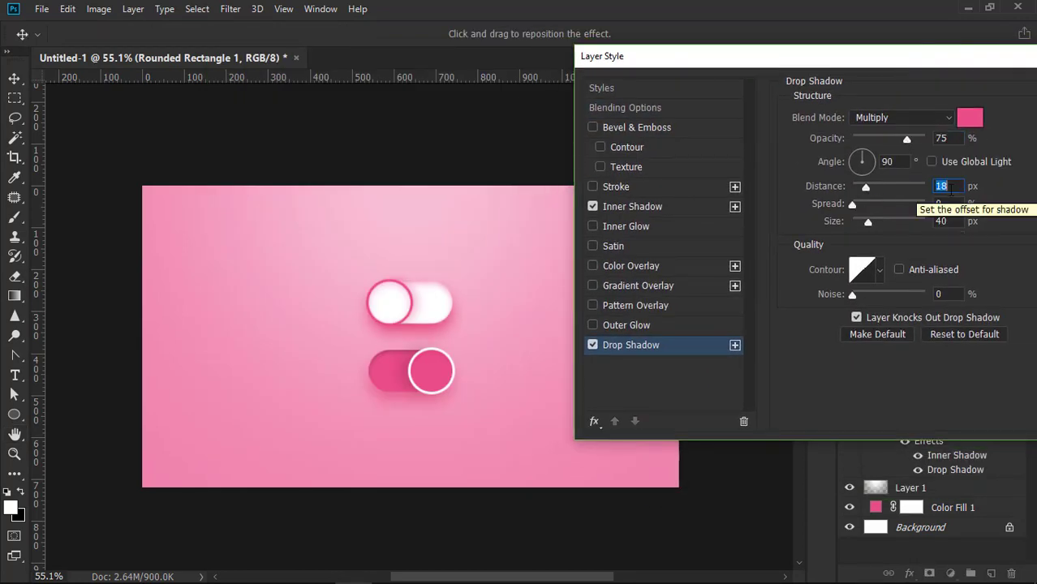
left_click_drag(976, 61, 856, 69)
left_click(835, 231)
scroll(835, 231, "down", 19)
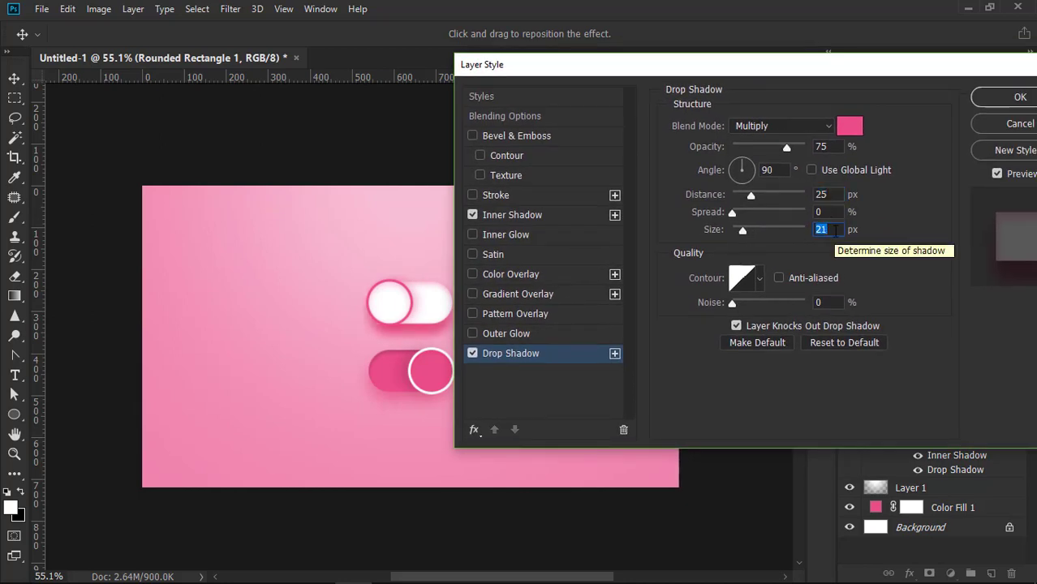
key("Return")
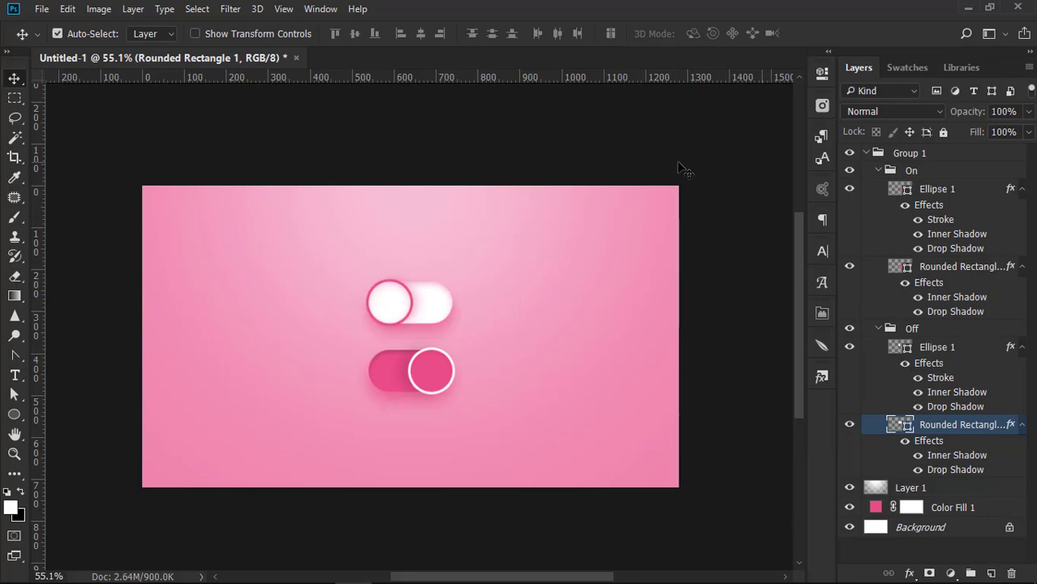
Lower the Off track's drop shadow to 60% opacity and 23 px distance
double_click(1012, 428)
left_click(666, 354)
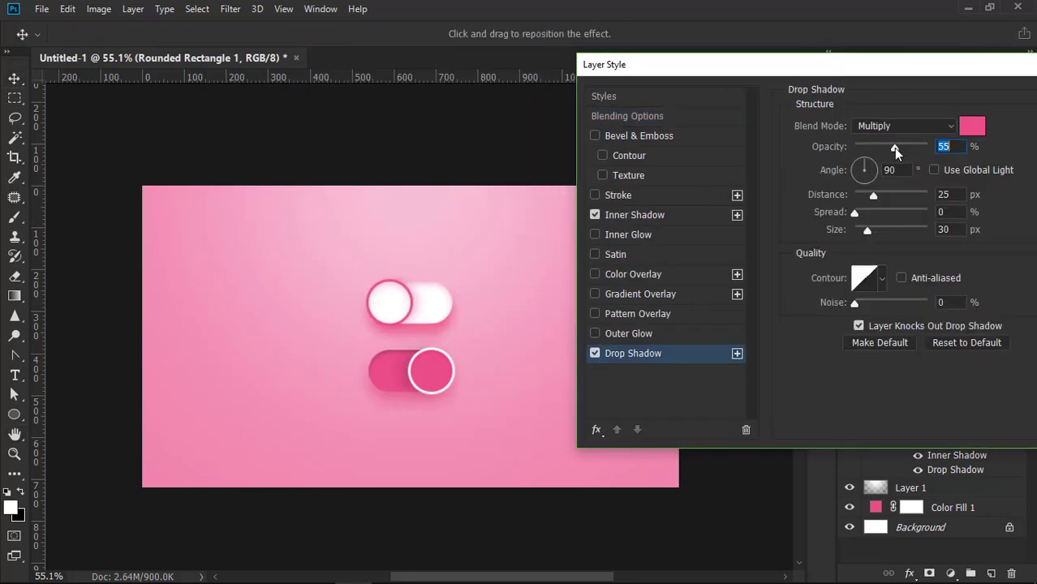
mouse_move(971, 81)
left_mouse_down()
mouse_move(803, 82)
mouse_move(990, 88)
left_mouse_up()
left_click_drag(894, 208, 891, 209)
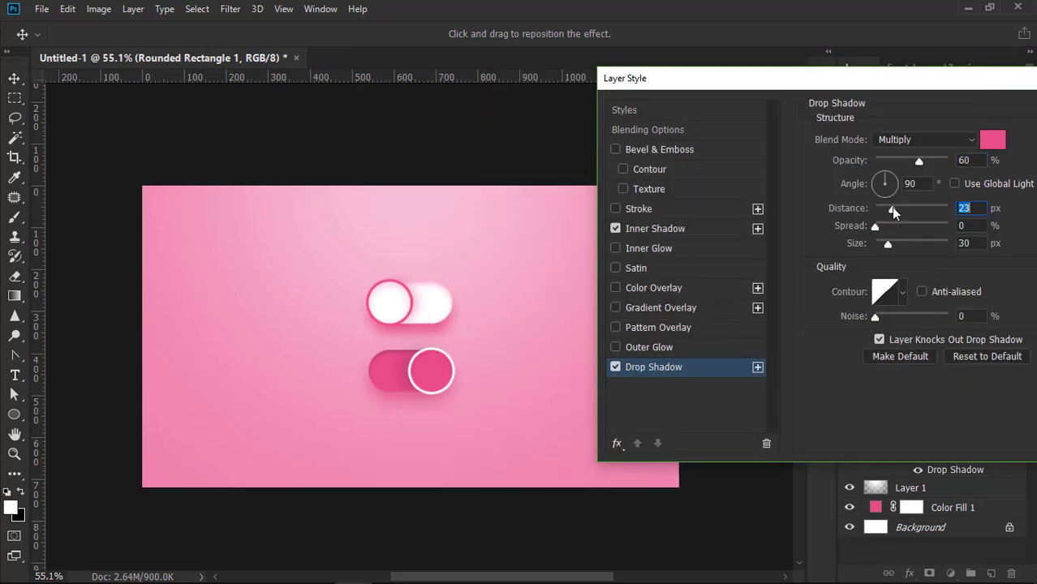
left_click(905, 103)
left_click_drag(892, 78, 831, 66)
Raise the drop shadow opacity of the On switch's track to 100% and change its colour to a deeper pink
left_click(387, 379, "ctrl")
double_click(1012, 267)
left_click(667, 362)
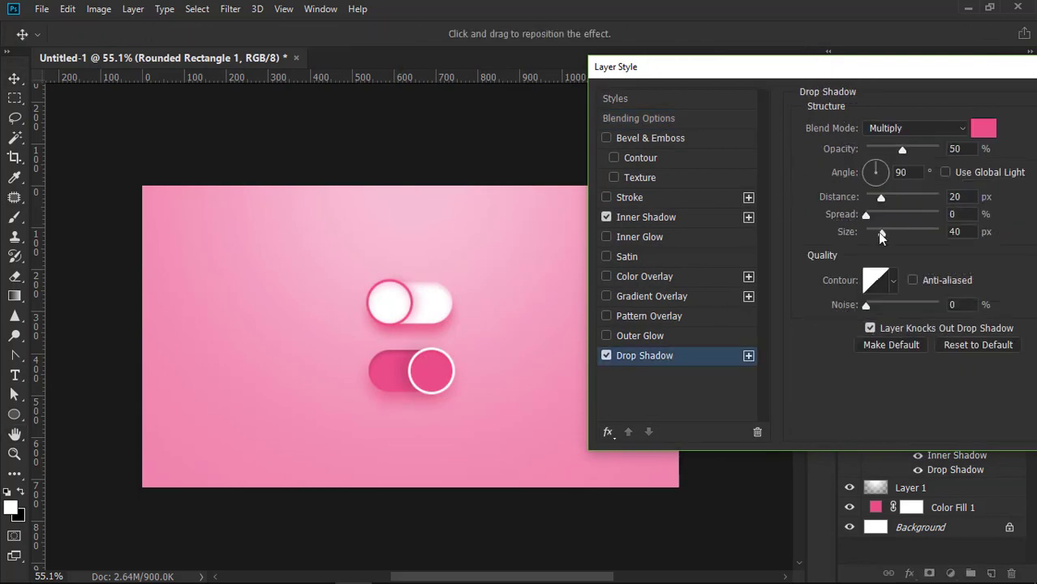
left_click_drag(903, 150, 960, 154)
left_click(987, 131)
left_click(773, 202)
left_click(786, 176)
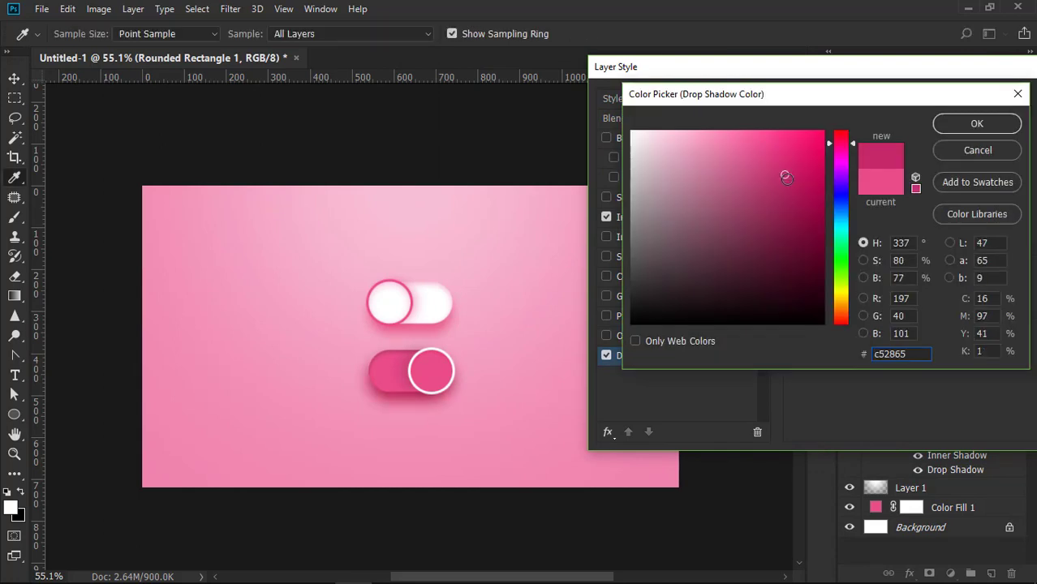
mouse_move(786, 176)
left_mouse_down()
mouse_move(790, 192)
mouse_move(776, 190)
mouse_move(787, 177)
left_mouse_up()
left_click(977, 123)
Set the On track's drop shadow to 25 px distance and 30 px size, keeping full opacity
mouse_move(937, 150)
left_mouse_down()
mouse_move(922, 150)
mouse_move(939, 151)
left_mouse_up()
left_click_drag(881, 198, 884, 198)
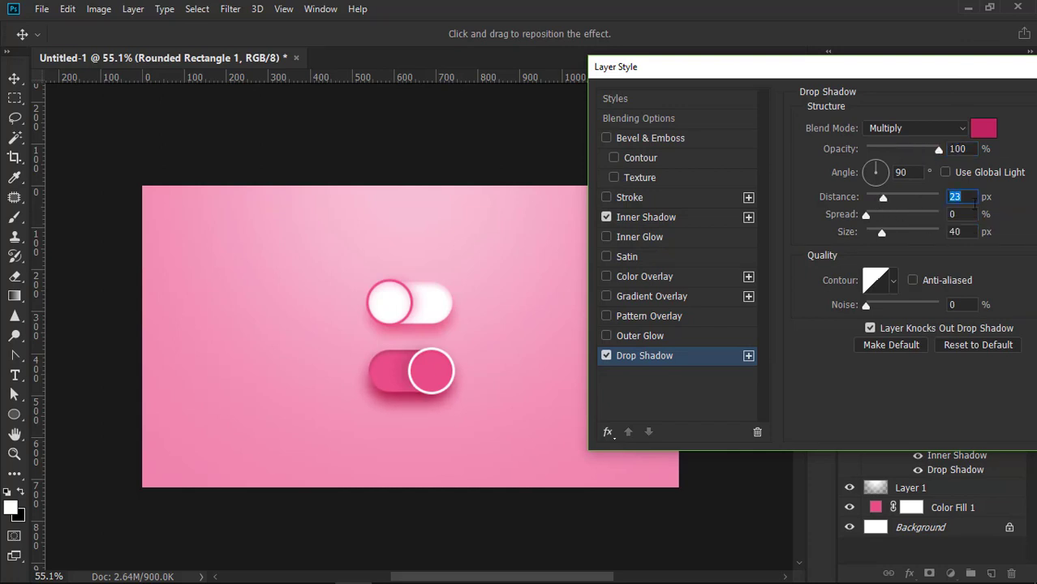
scroll(965, 232, "down", 16)
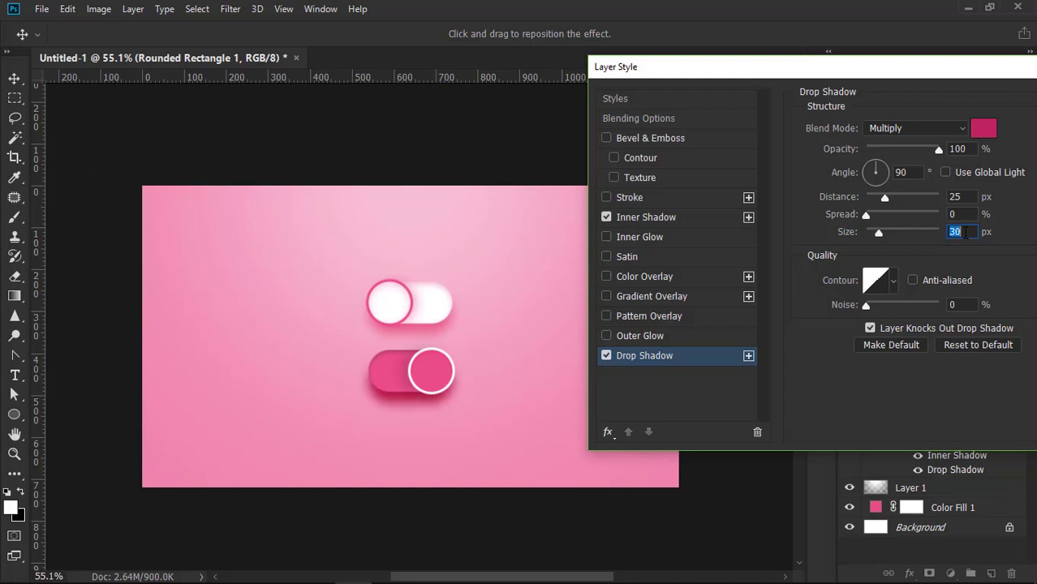
Try the darker pink #ae295c as the On track's drop shadow colour at 100% opacity
left_click(984, 128)
mouse_move(785, 169)
left_mouse_down()
mouse_move(784, 208)
mouse_move(779, 192)
left_mouse_up()
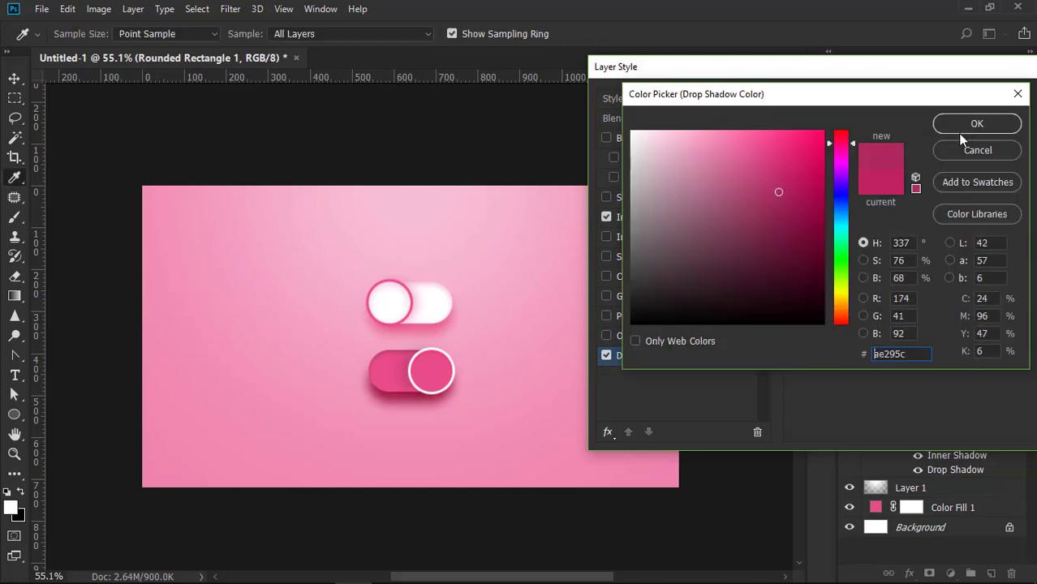
left_click(977, 123)
left_click_drag(921, 150, 959, 155)
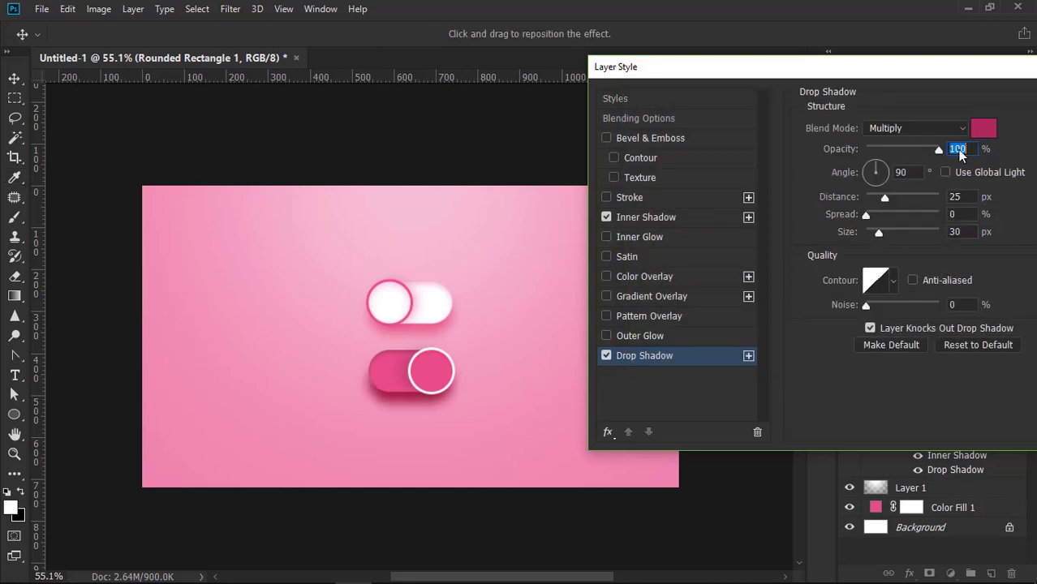
Sample the On circle's pink as the track's drop shadow colour and lower its brightness to about 77%
left_click(983, 128)
left_click(429, 370)
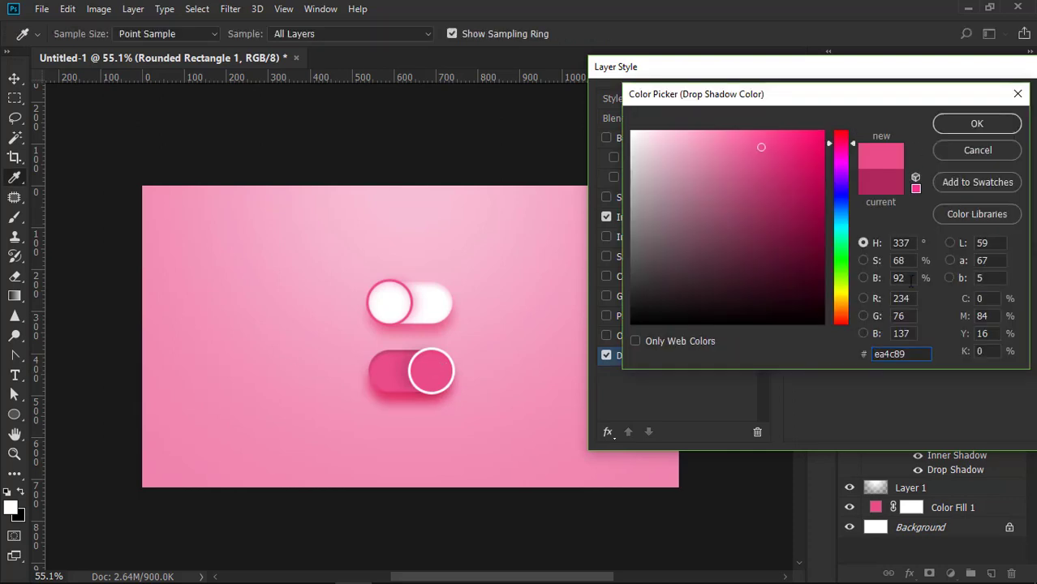
left_click(911, 281)
scroll(911, 281, "up", 1)
scroll(911, 281, "down", 5)
scroll(912, 280, "up", 2)
scroll(912, 281, "down", 2)
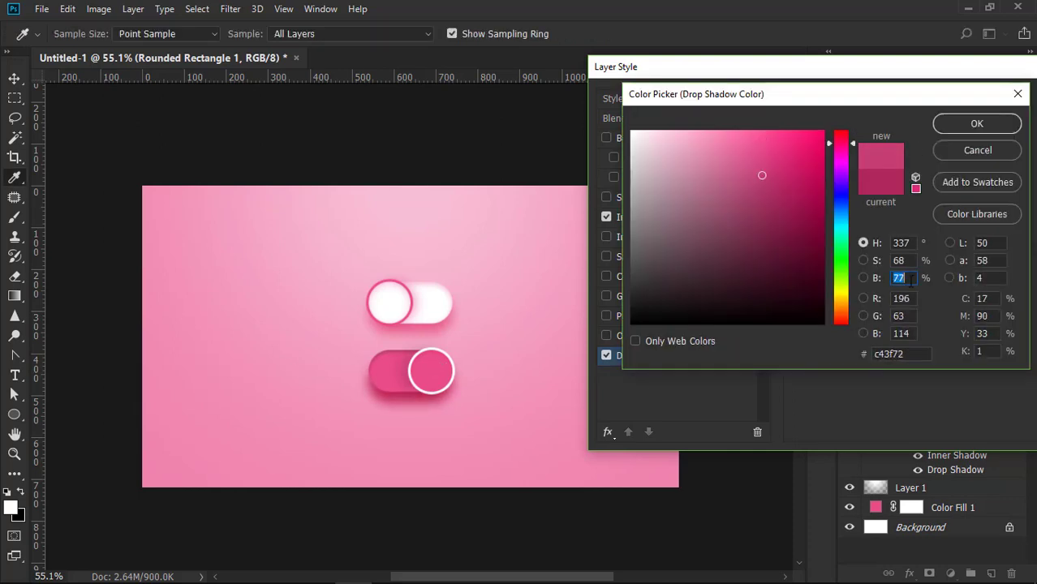
scroll(911, 281, "up", 1)
left_click(1003, 128)
Set the On track's drop shadow distance to 23 px and apply the style
left_click(971, 197)
scroll(972, 196, "down", 1)
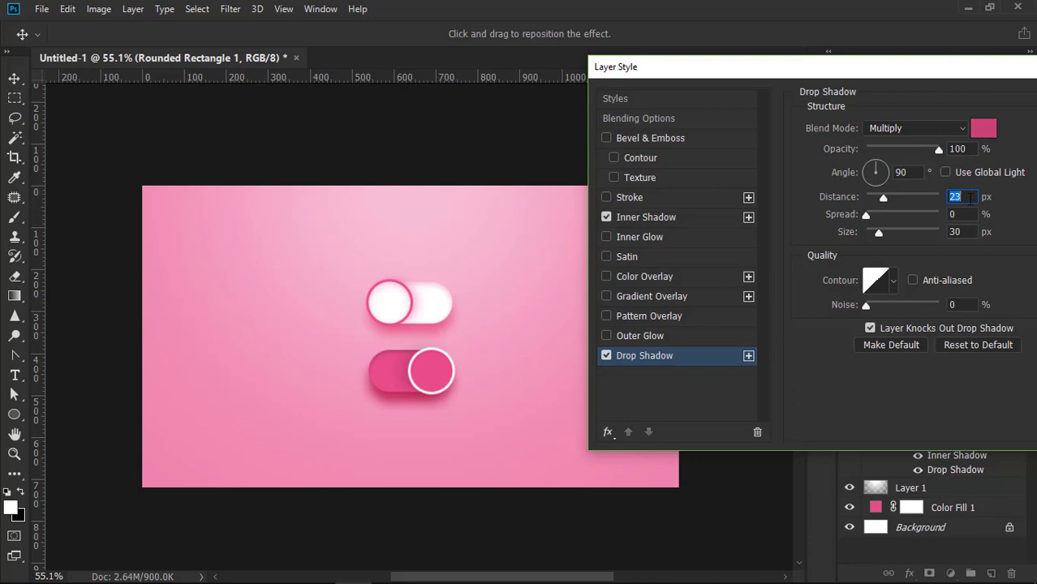
key("Return")
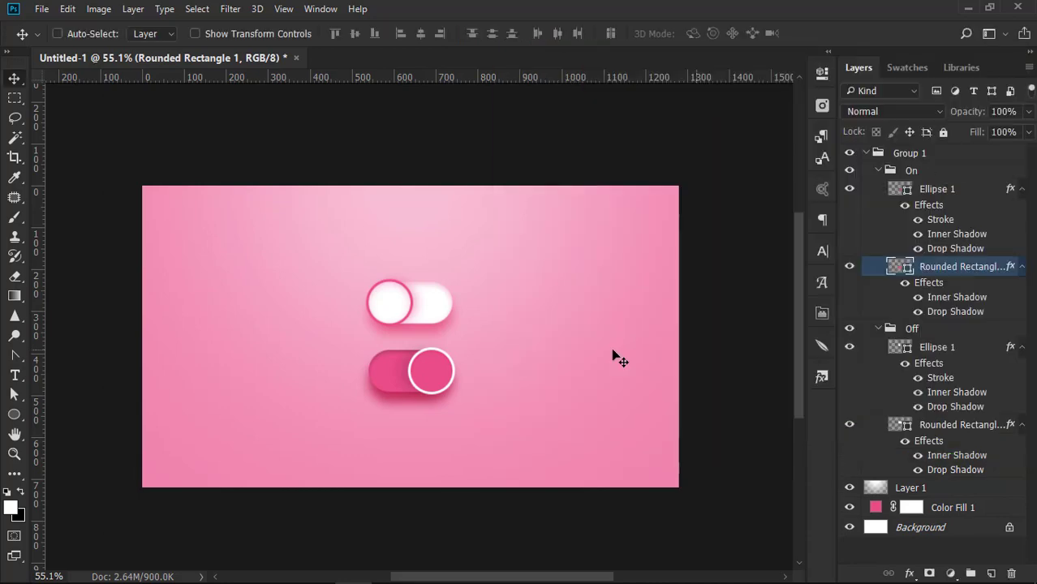
Recolour the On track's inner shadow with the circle's pink, darkened to a deep wine tone
double_click(993, 268)
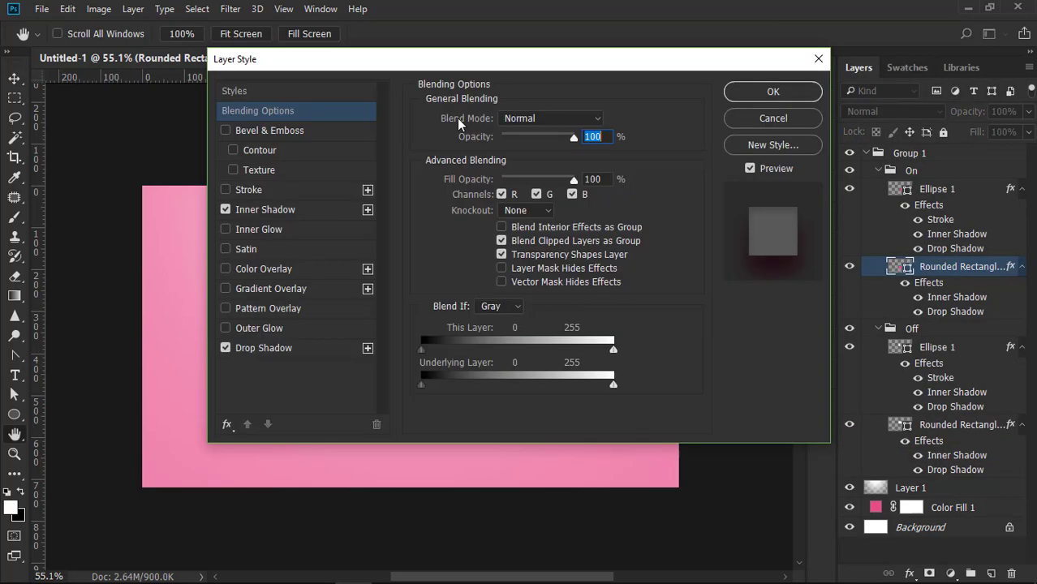
left_click_drag(458, 58, 781, 71)
left_click(591, 221)
left_click(928, 132)
left_click(431, 371)
left_click(911, 277)
scroll(911, 277, "up", 5)
scroll(912, 277, "down", 20)
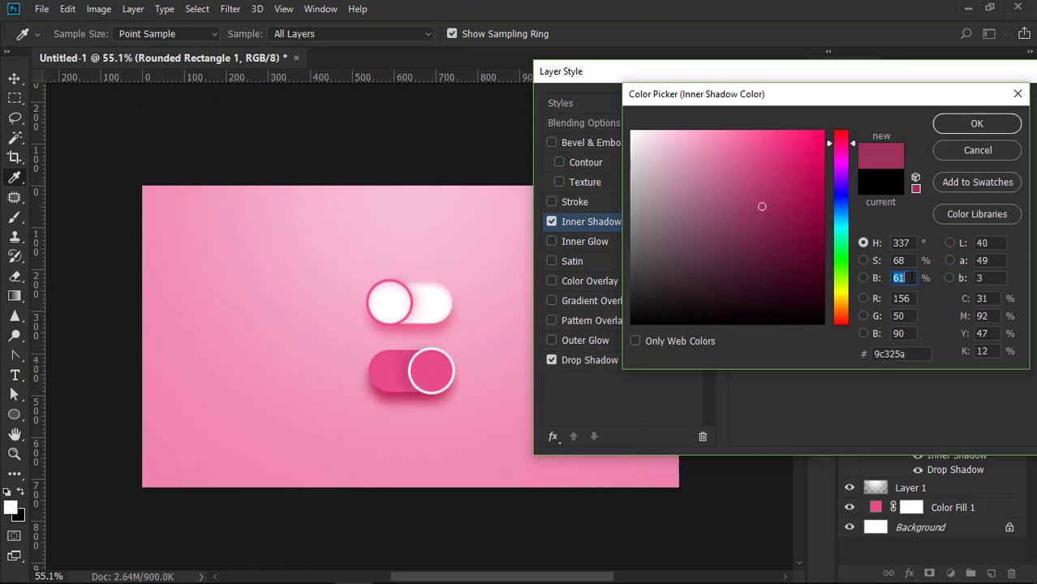
left_click(958, 129)
Set the On track's inner shadow to 20% opacity and 6 px distance
left_click_drag(978, 75, 980, 119)
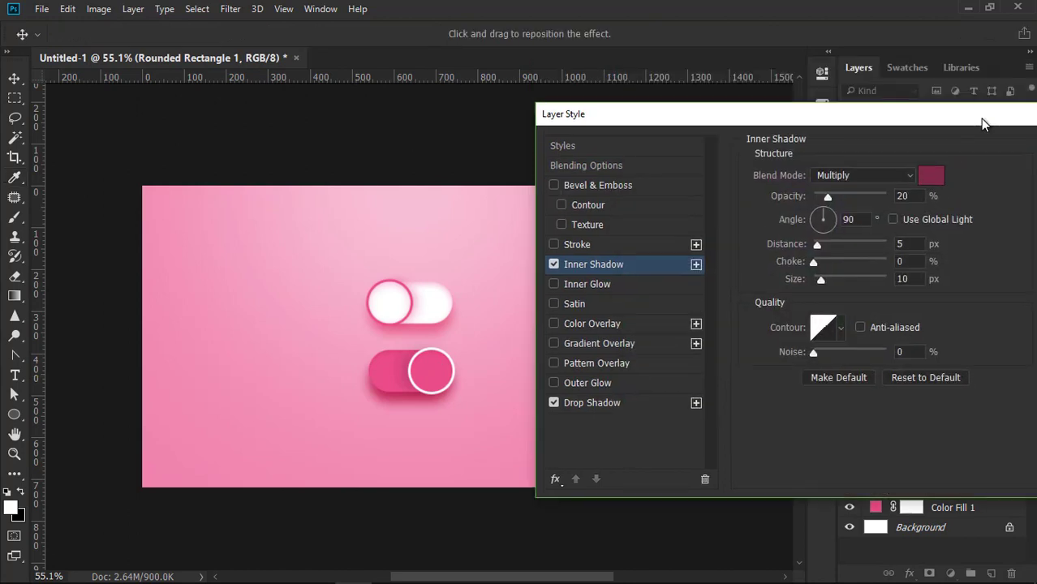
left_click(916, 196)
scroll(916, 197, "down", 5)
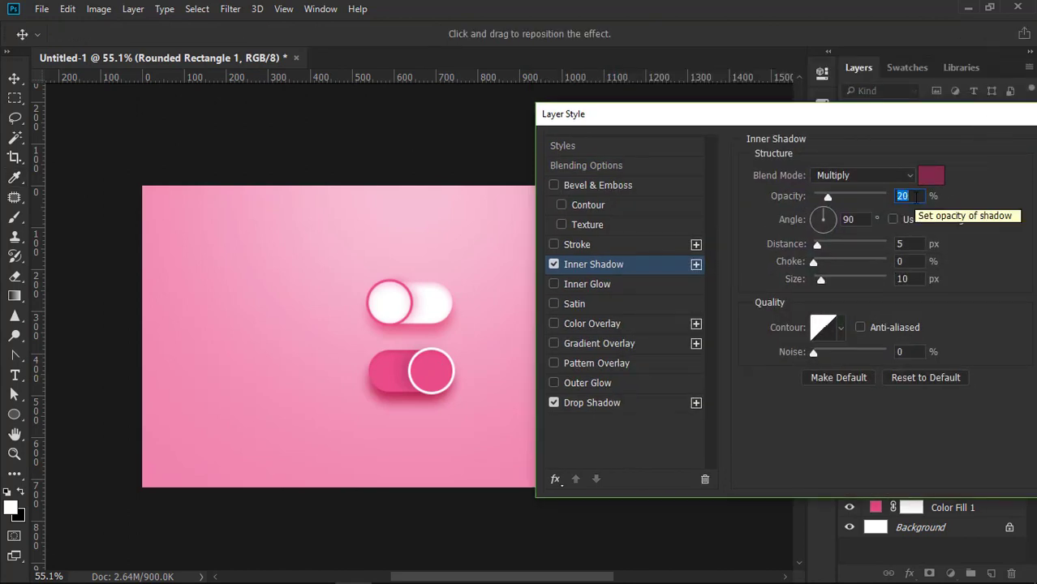
left_click(915, 243)
key("Up")
key("Up")
key("Up")
key("Up")
key("Up")
key("Down")
key("Down")
key("Down")
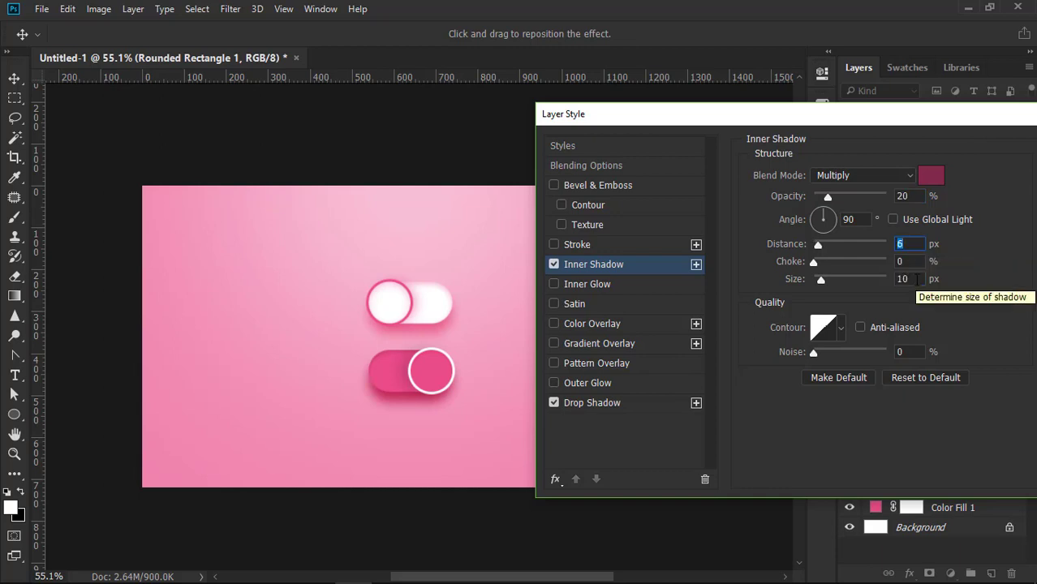
Try an 8 px size for the On track's inner shadow, settle on 10 px and apply the style
left_click(915, 278)
key("Down")
key("Down")
key("Down")
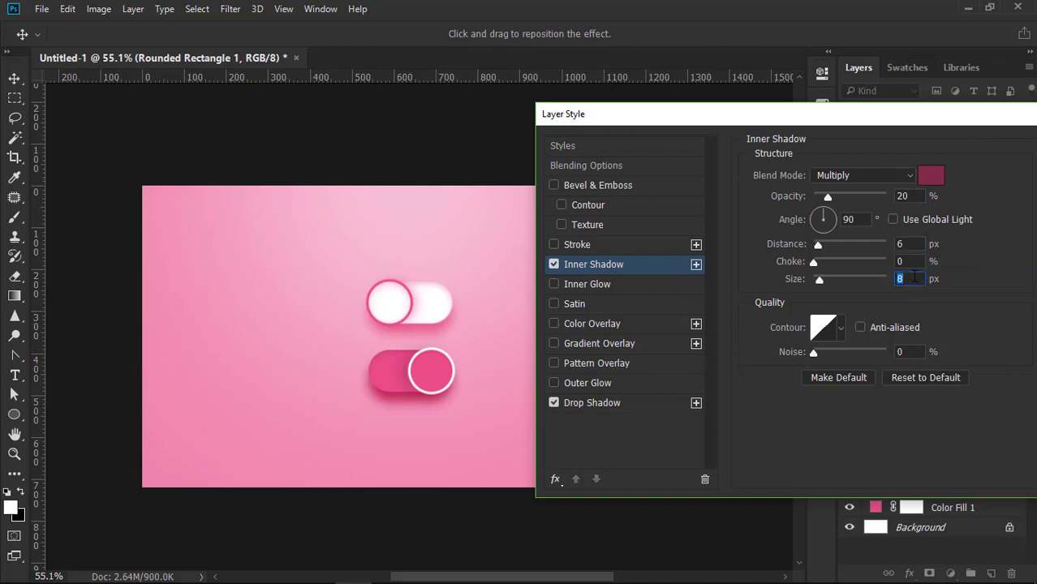
key("Return")
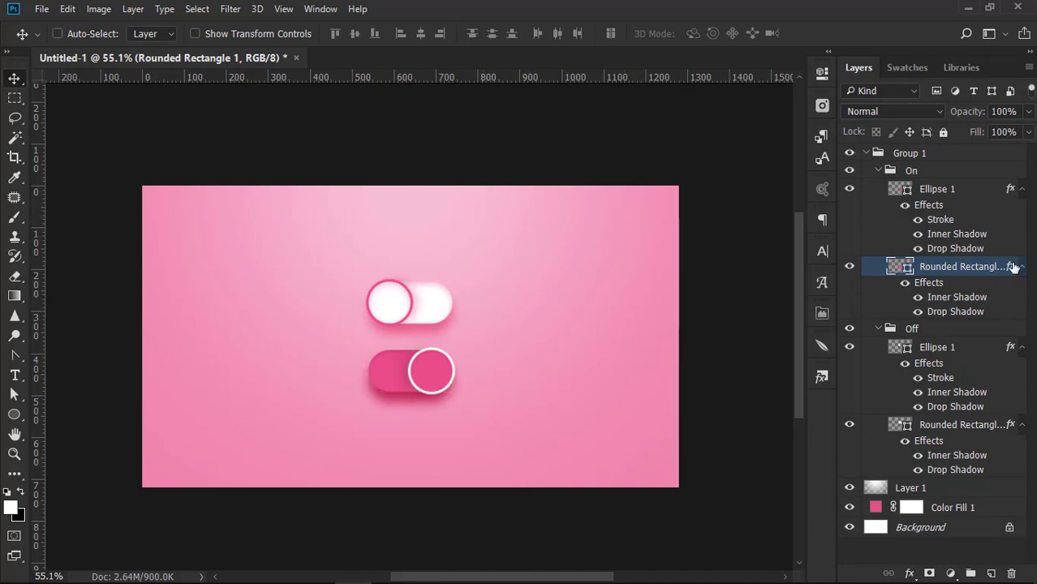
Reduce the On track's drop shadow opacity to 80%
double_click(1011, 266)
left_click(953, 139)
left_click(982, 150)
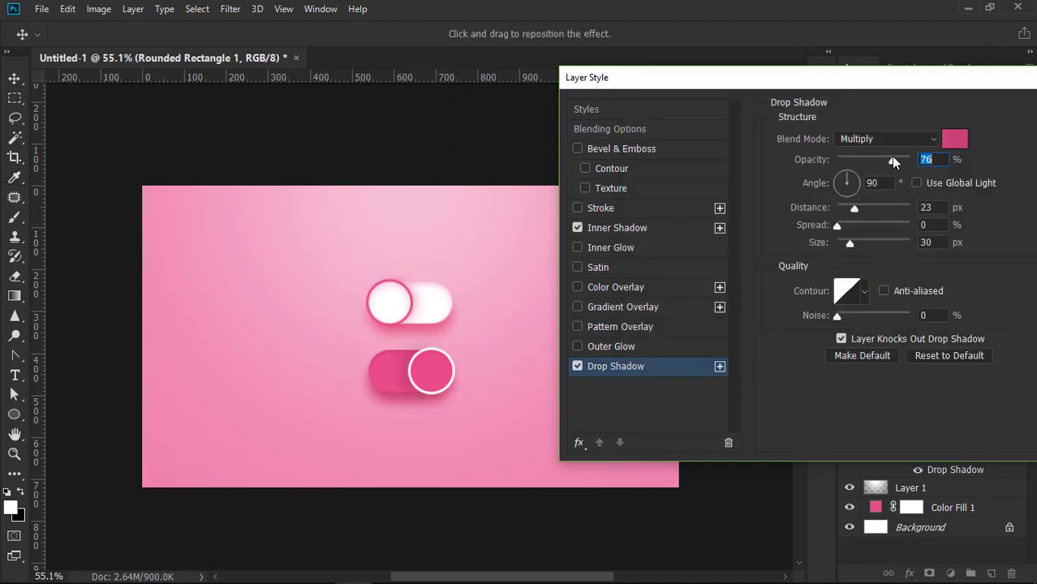
left_click(926, 159)
left_click_drag(979, 81, 929, 84)
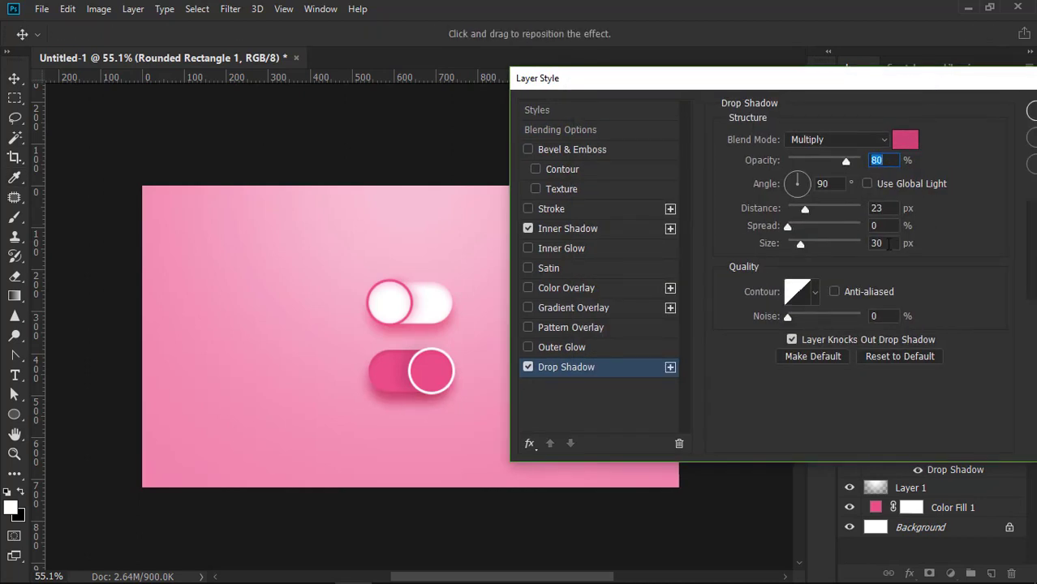
Refine the On track's drop shadow to 25 px size, 21 px distance and 87% opacity, and apply it
left_click(889, 244)
scroll(888, 244, "down", 11)
scroll(889, 244, "up", 2)
left_click(892, 209)
scroll(893, 209, "down", 3)
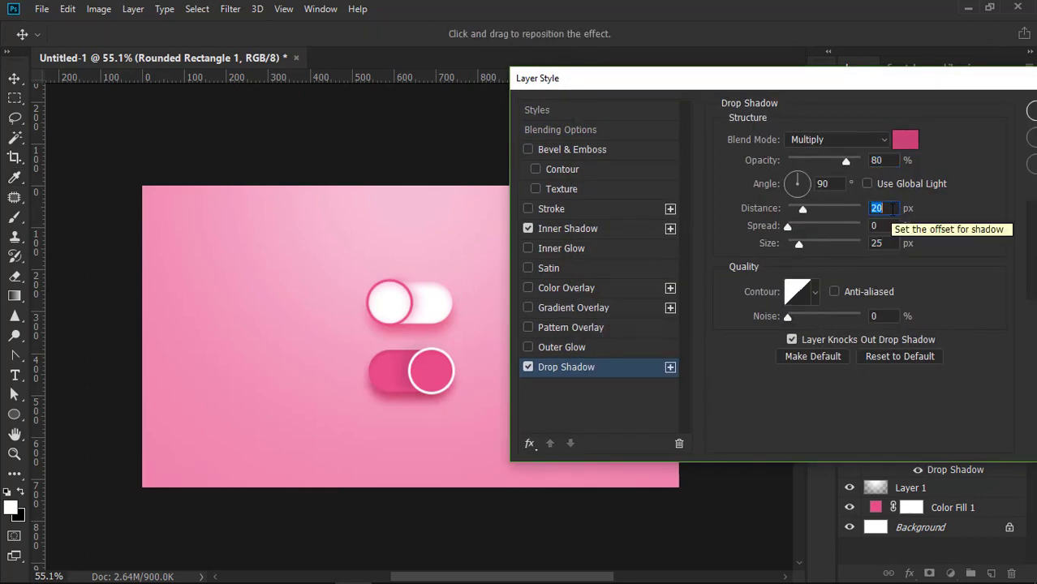
scroll(893, 209, "down", 2)
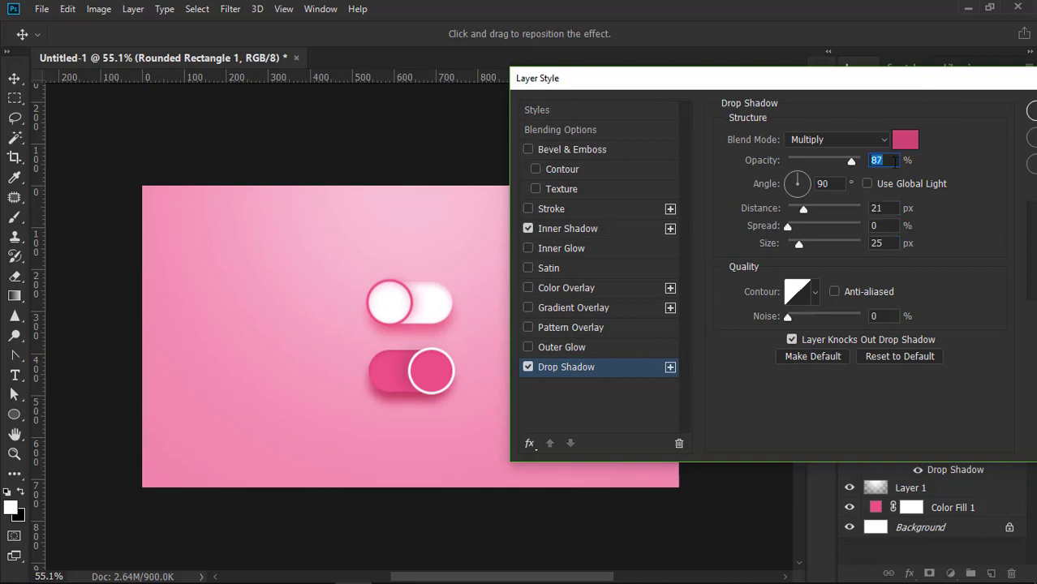
key("Return")
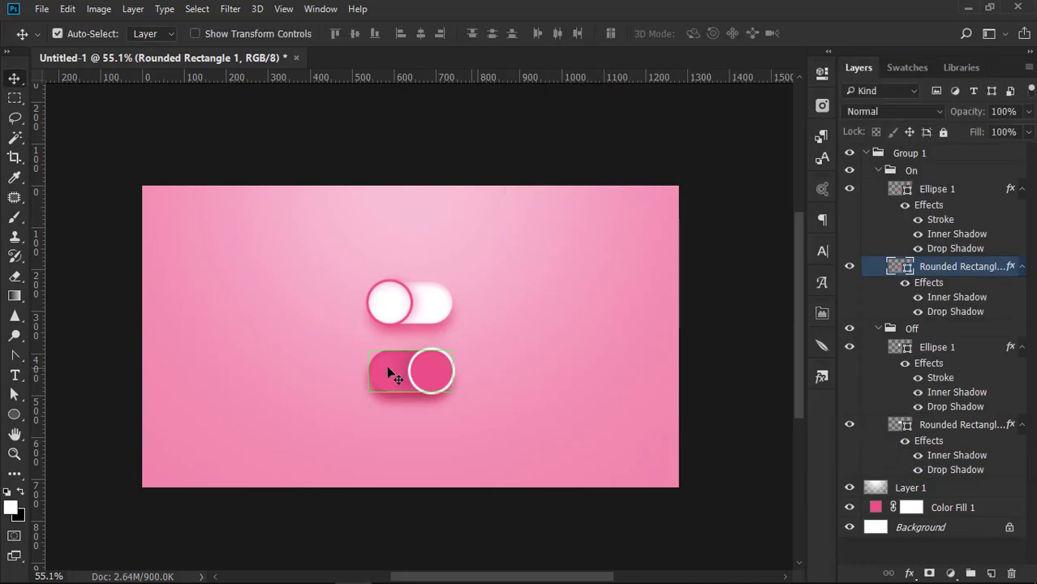
Soften the On track's inner shadow to 15% opacity, 5 px distance and about 7 px size
double_click(1010, 267)
left_click_drag(522, 63, 849, 61)
left_click(594, 206)
left_click(922, 139)
scroll(902, 138, "down", 5)
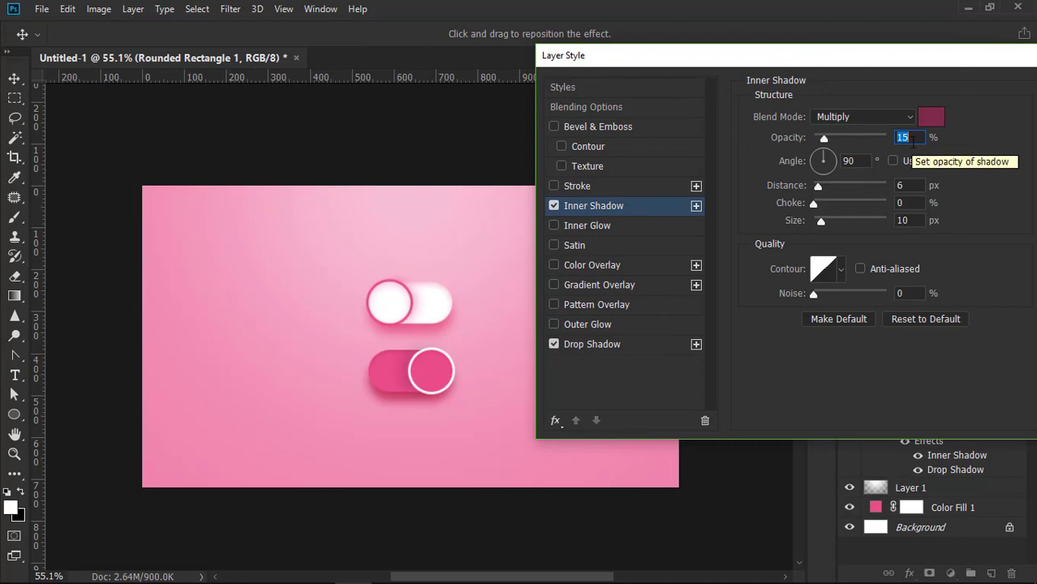
scroll(914, 186, "up", 1)
left_click(911, 218)
scroll(911, 218, "down", 5)
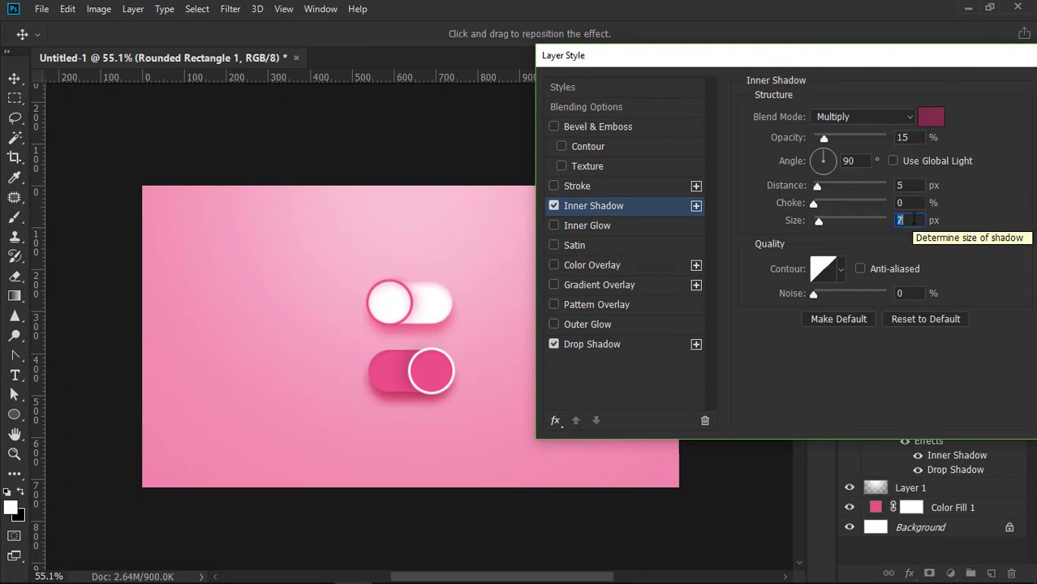
scroll(911, 218, "up", 1)
Slightly enlarge the On track's inner shadow size and apply the layer style
left_click_drag(952, 57, 892, 62)
left_click(899, 140)
scroll(899, 140, "up", 1)
scroll(889, 139, "down", 1)
left_click(891, 223)
scroll(891, 223, "up", 4)
left_click(1014, 90)
Collapse Group 1, then add the white text "Day 15" at 200 pt and place it in the canvas's lower-left corner
left_click(865, 152)
left_click(15, 374)
left_click(225, 426)
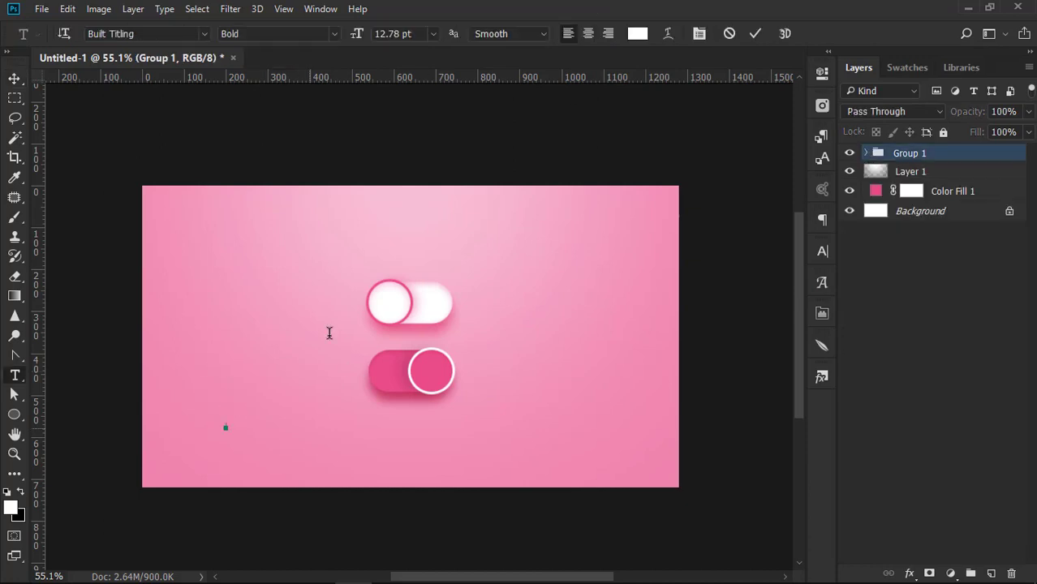
type("Off")
key("ctrl+a")
left_click(406, 34)
type("200")
key("Return")
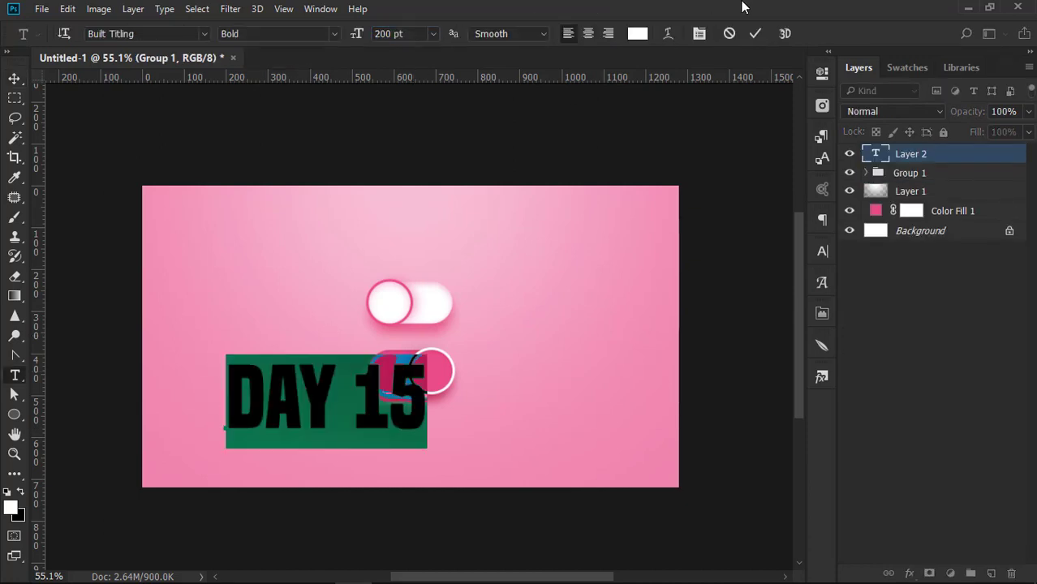
left_click(754, 33)
key("v")
left_click_drag(318, 420, 236, 479)
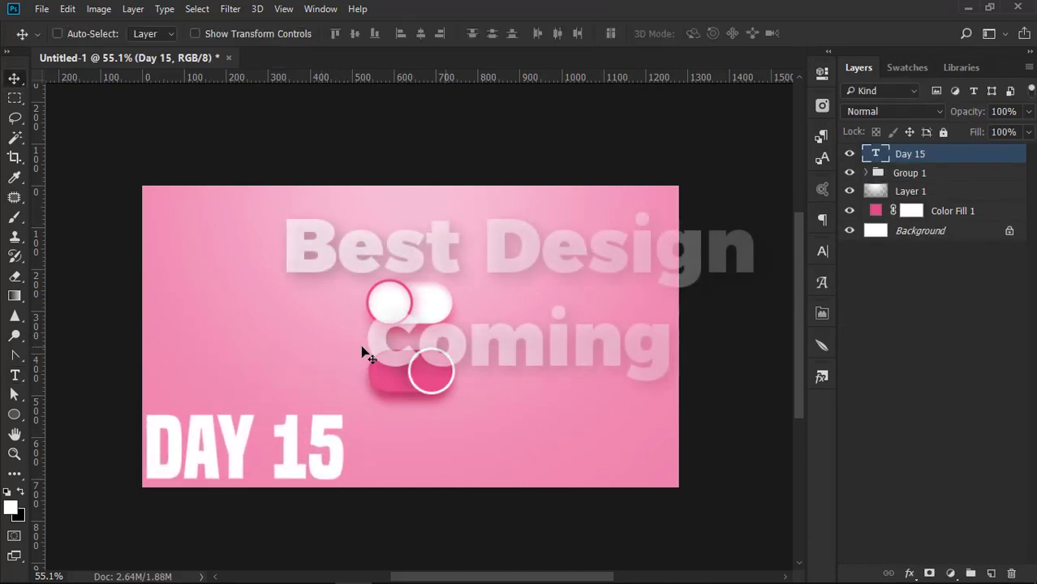
Export the design with Save for Web as a maximum-quality JPEG and start saving the file
left_click(42, 9)
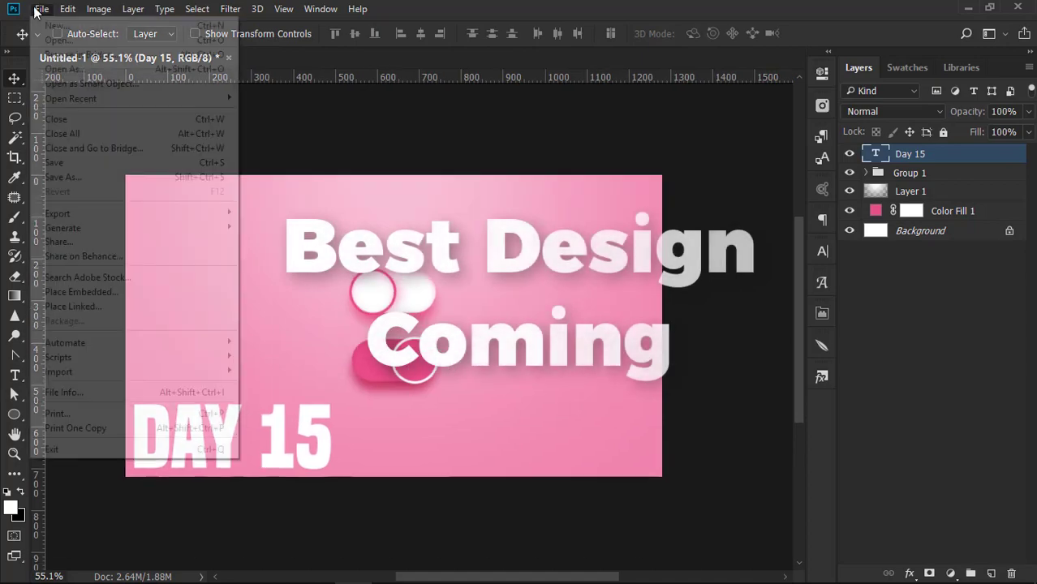
mouse_move(162, 214)
left_click(301, 270)
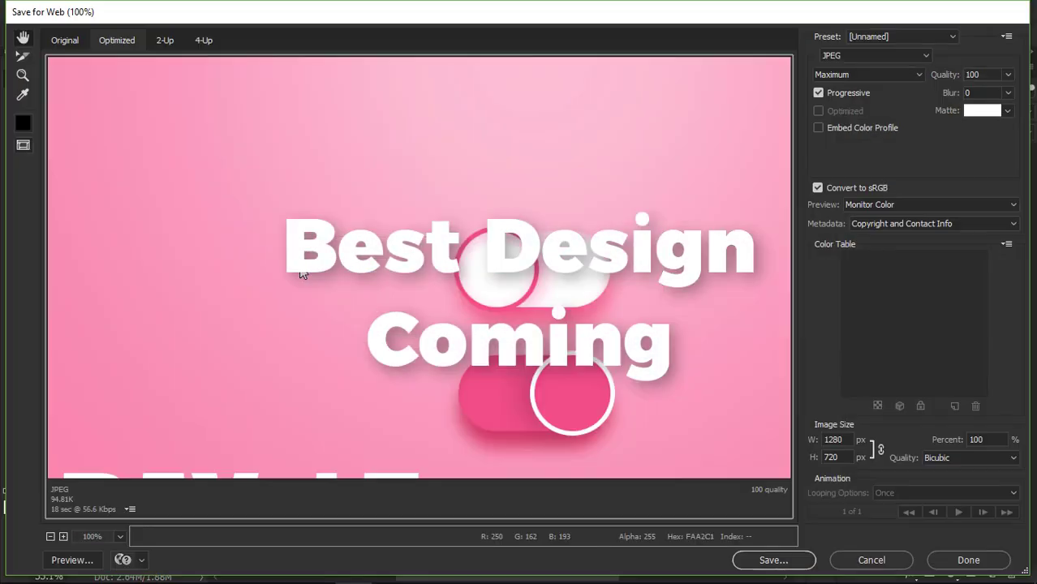
left_click(773, 560)
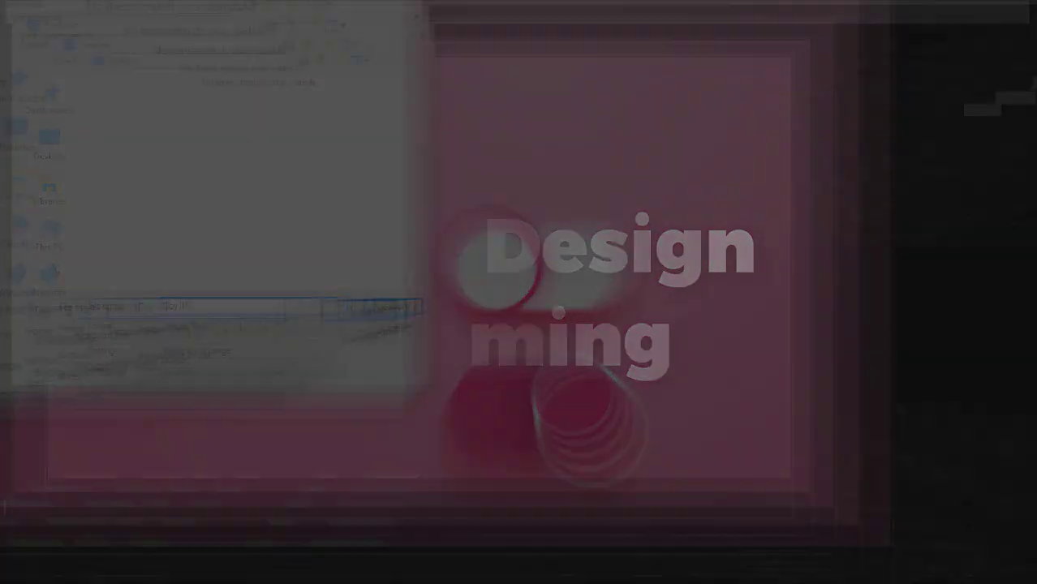